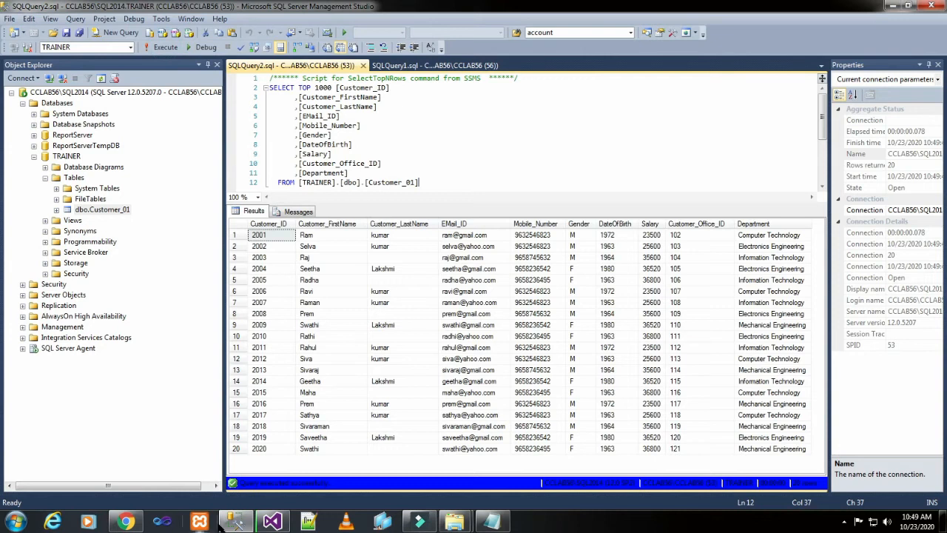
In Visual Studio, add a shared data source named SDS_Customer_01 and set its connection's server to CCLAB56\SQL2014.
{"action": "left_click", "coordinate": [265, 524]}
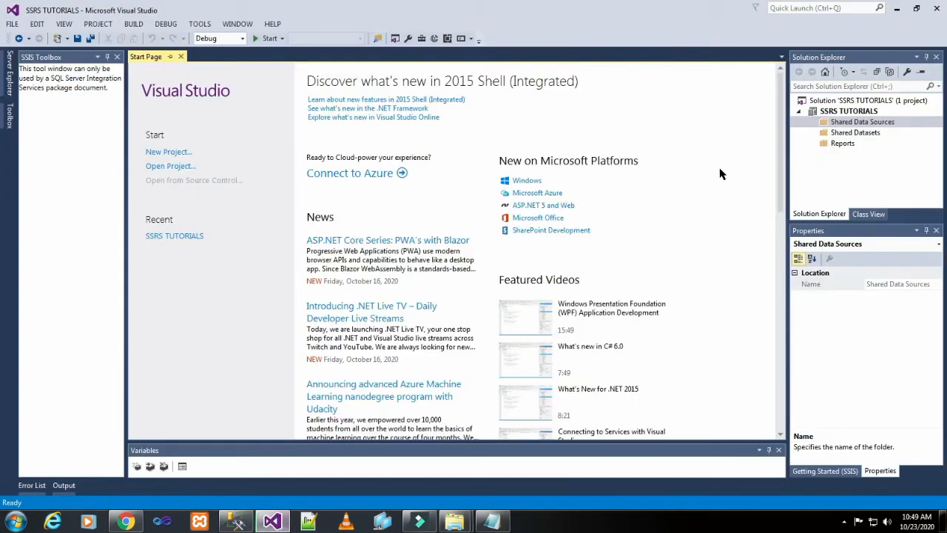
{"action": "right_click", "coordinate": [851, 123]}
{"action": "left_click", "coordinate": [826, 128]}
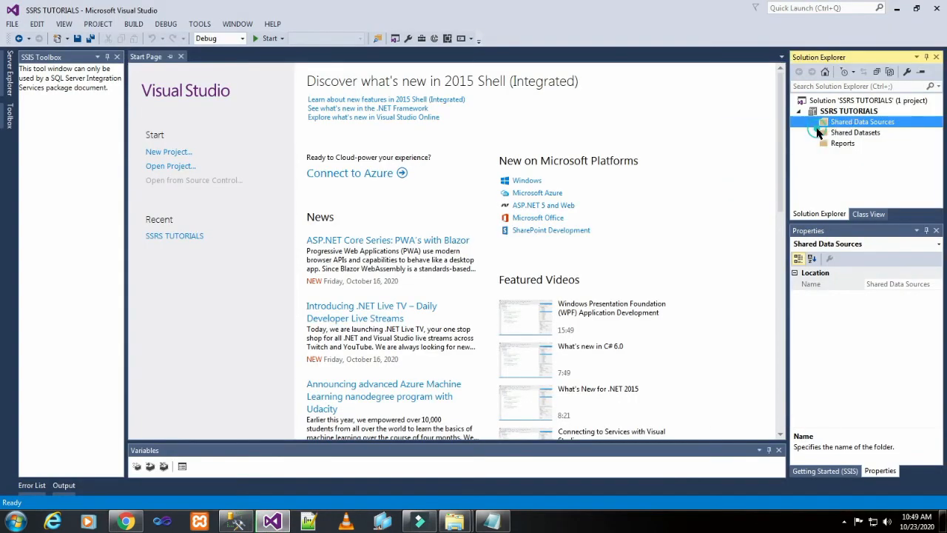
{"action": "double_click", "coordinate": [411, 168]}
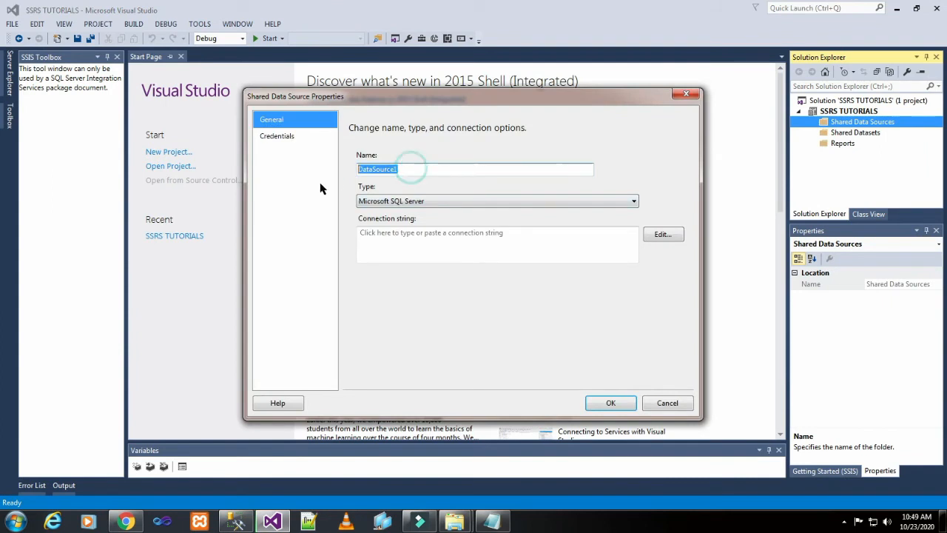
{"action": "type", "text": "SDS"}
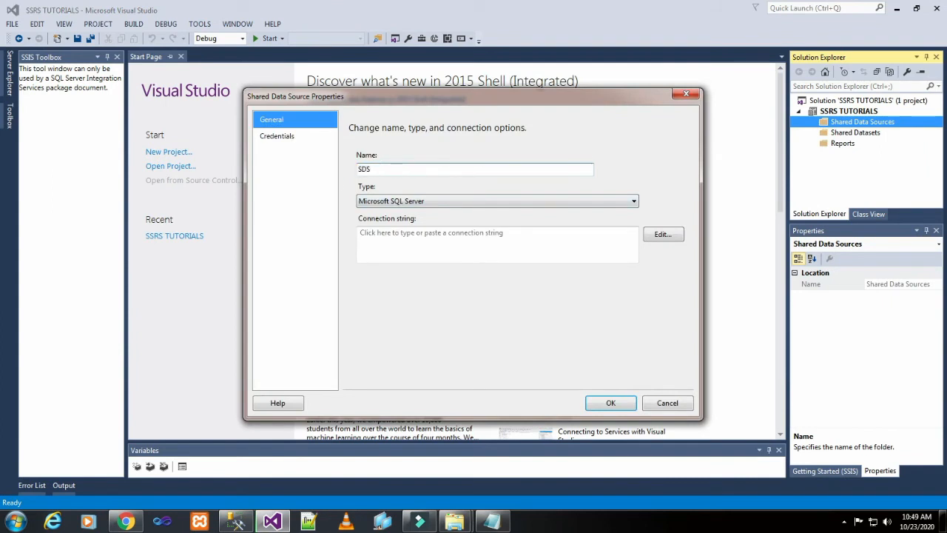
{"action": "type", "text": "_Customer_01"}
{"action": "left_click", "coordinate": [662, 235]}
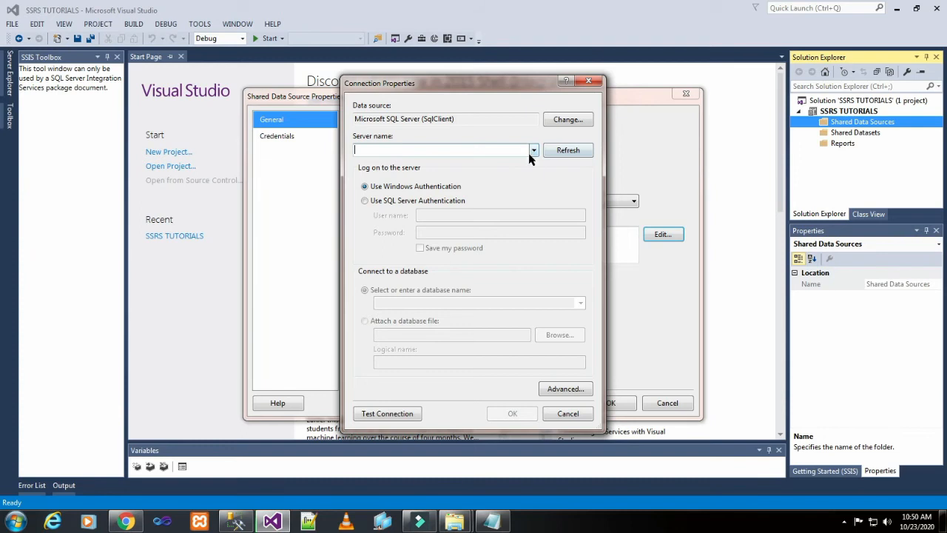
{"action": "left_click", "coordinate": [518, 175]}
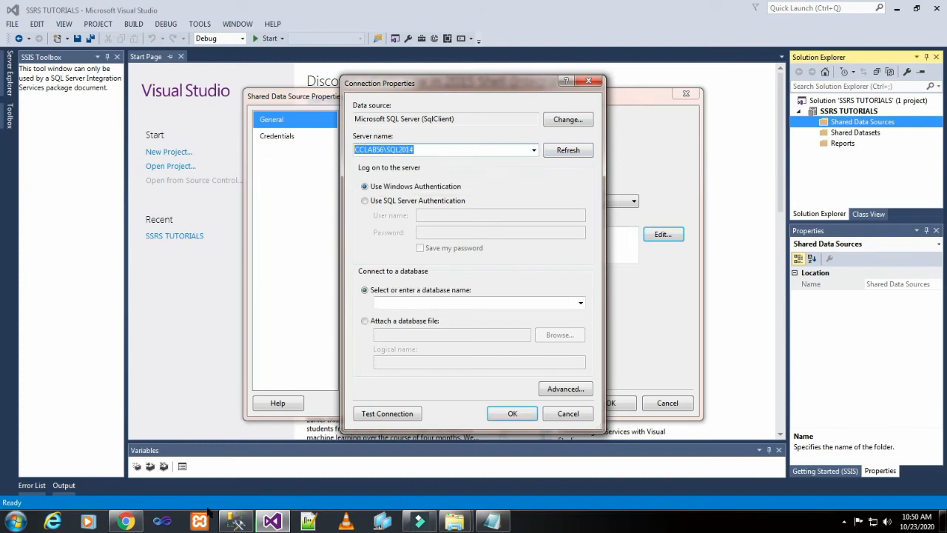
Check the server, the TRAINER database and the Customer_01 table in SQL Server Management Studio, and return to Visual Studio.
{"action": "left_click", "coordinate": [236, 521]}
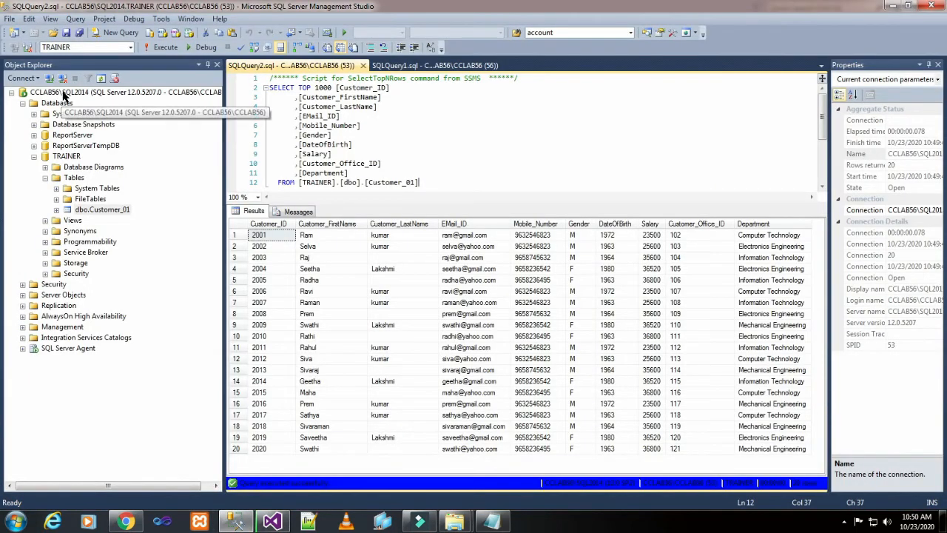
{"action": "left_click", "coordinate": [63, 93]}
{"action": "left_click", "coordinate": [66, 157]}
{"action": "left_click", "coordinate": [97, 210]}
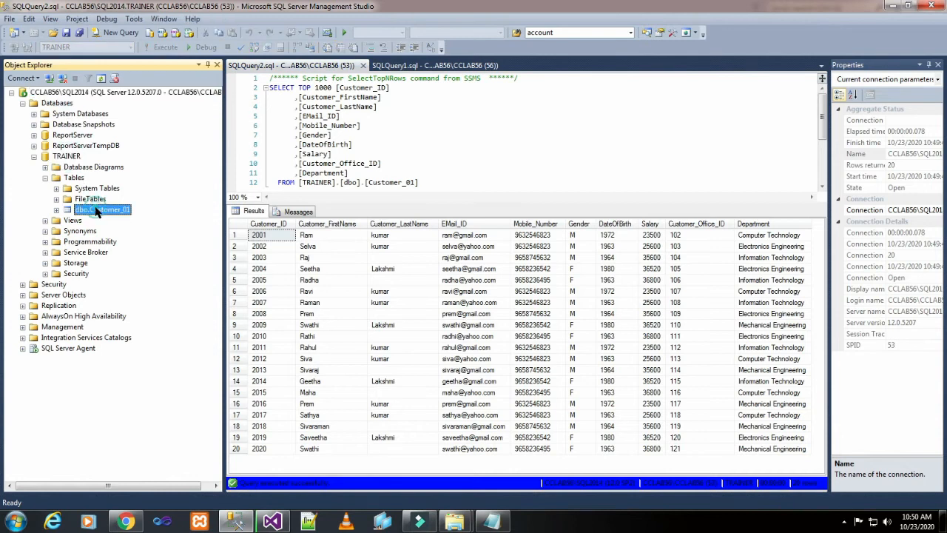
{"action": "left_click", "coordinate": [273, 522]}
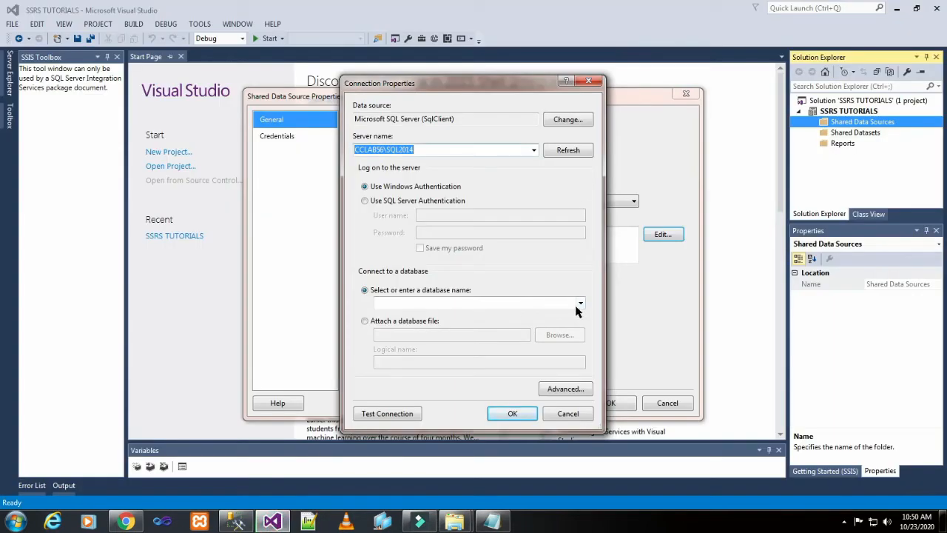
Set the connection's database to TRAINER, test the connection, and save the shared data source.
{"action": "left_click", "coordinate": [579, 305]}
{"action": "left_click", "coordinate": [510, 365]}
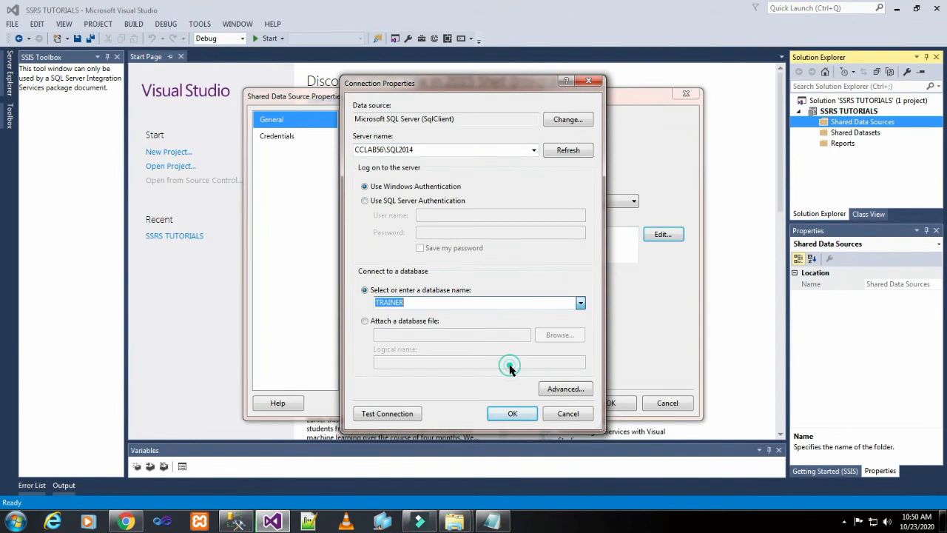
{"action": "left_click", "coordinate": [414, 418]}
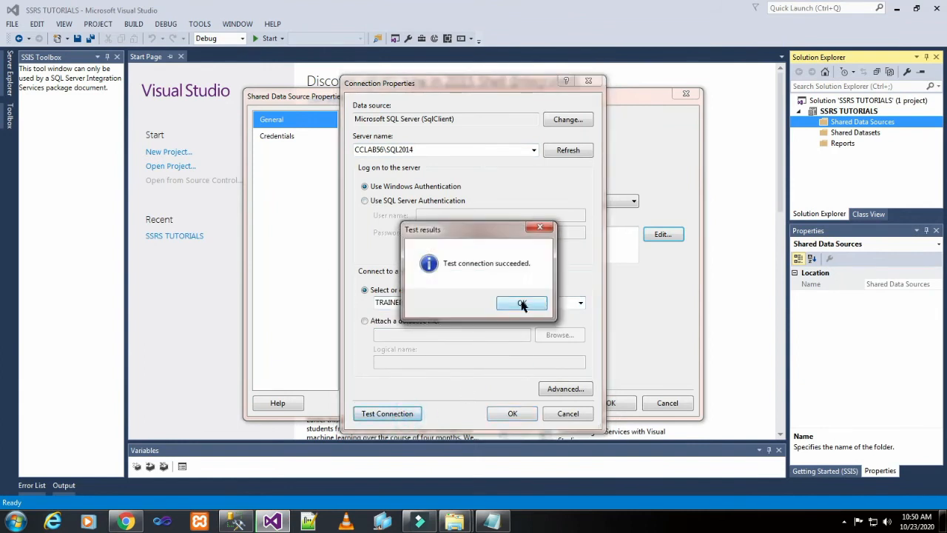
{"action": "left_click", "coordinate": [522, 304]}
{"action": "left_click", "coordinate": [512, 413]}
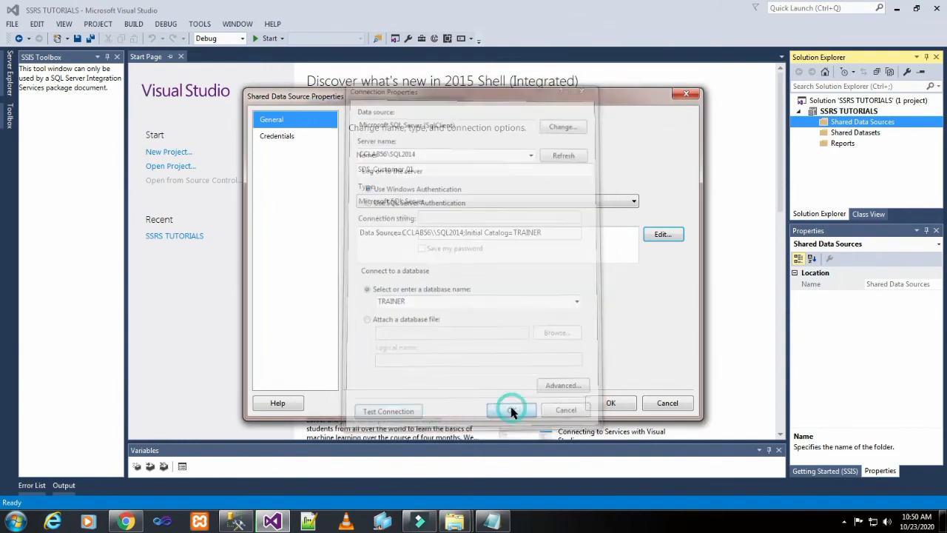
{"action": "left_click", "coordinate": [612, 402]}
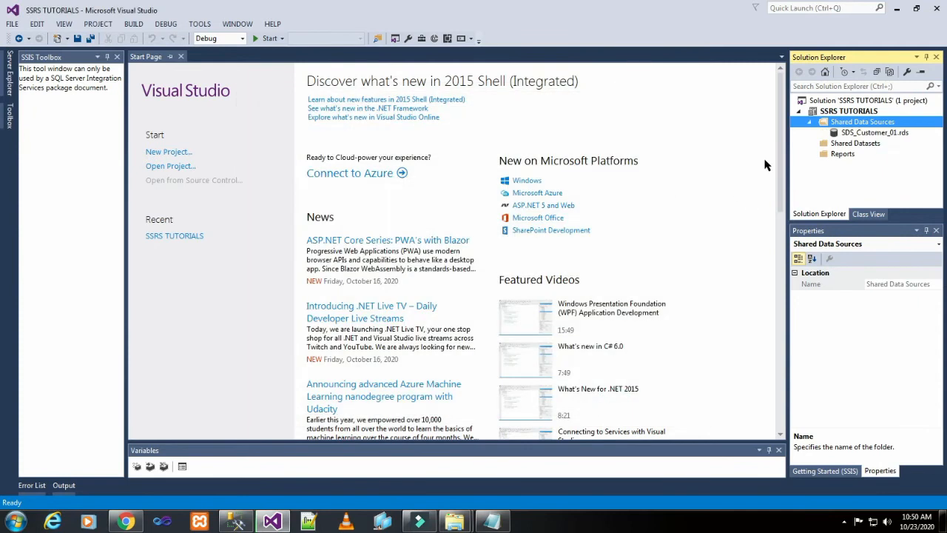
Add a new empty report named AreaChart.rdl to the project's Reports folder.
{"action": "left_click", "coordinate": [837, 146]}
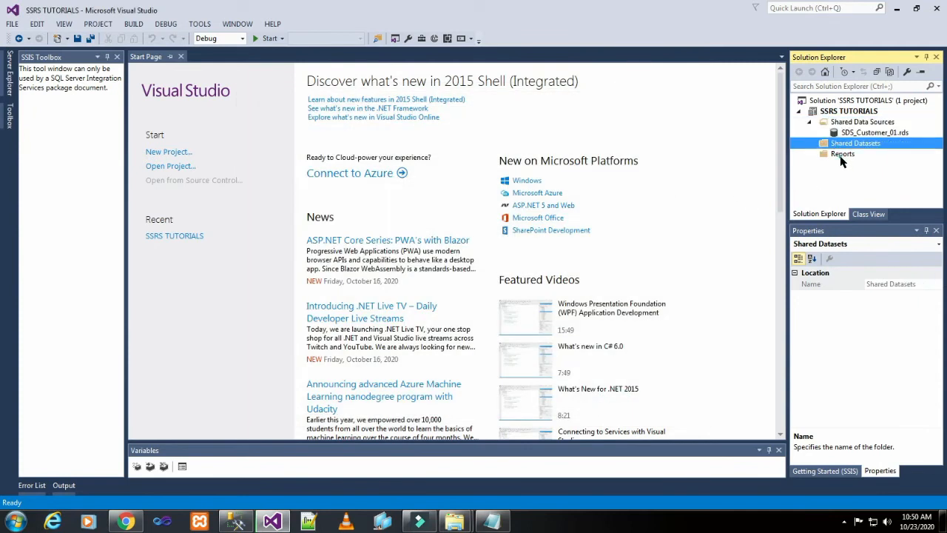
{"action": "right_click", "coordinate": [841, 157]}
{"action": "mouse_move", "coordinate": [802, 181]}
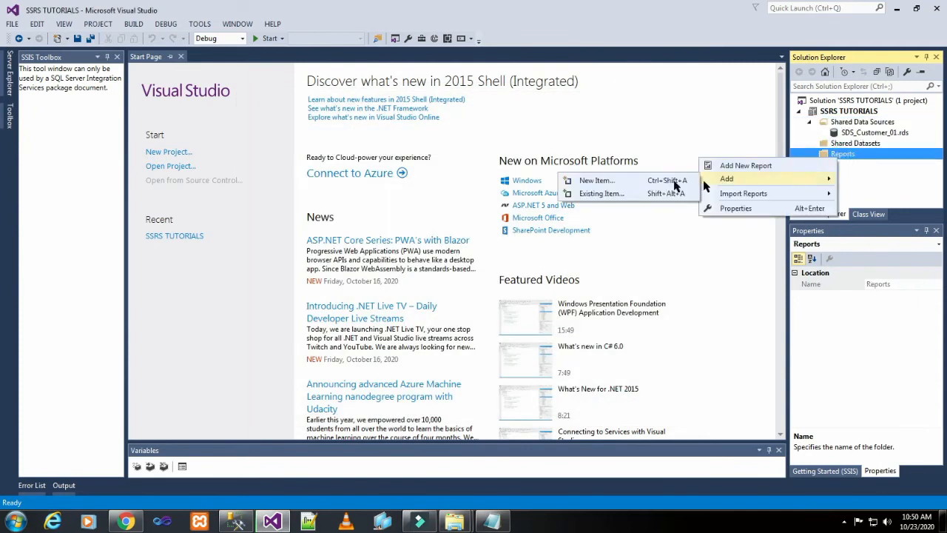
{"action": "left_click", "coordinate": [670, 182]}
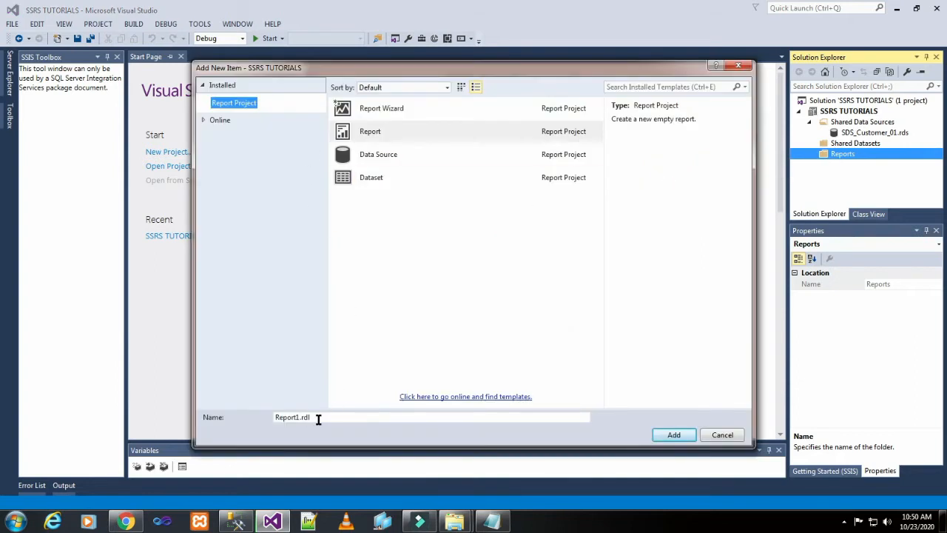
{"action": "double_click", "coordinate": [299, 418]}
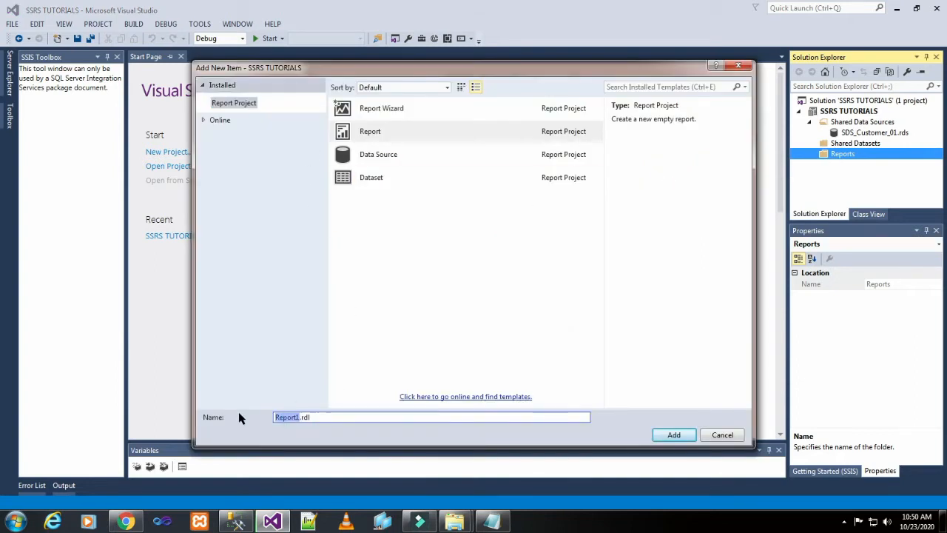
{"action": "type", "text": "AreaChart"}
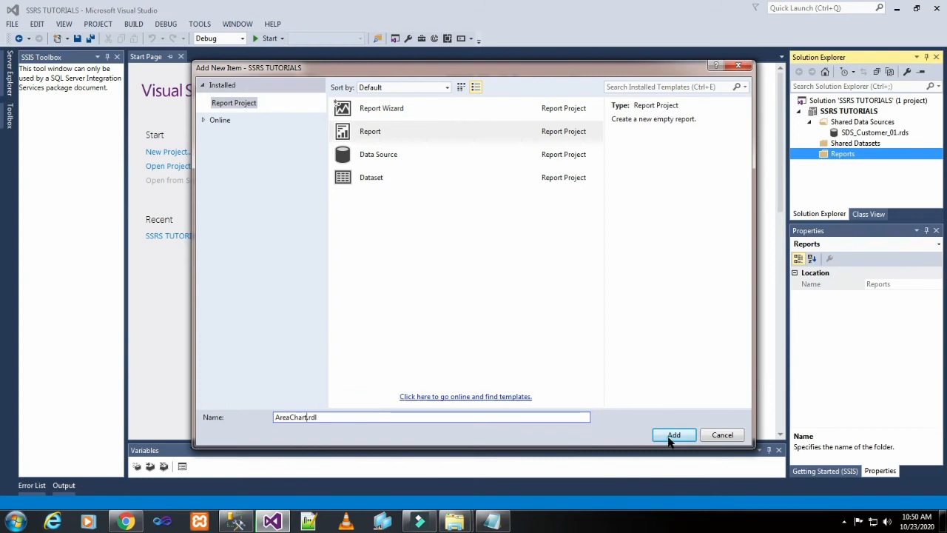
{"action": "left_click", "coordinate": [670, 436]}
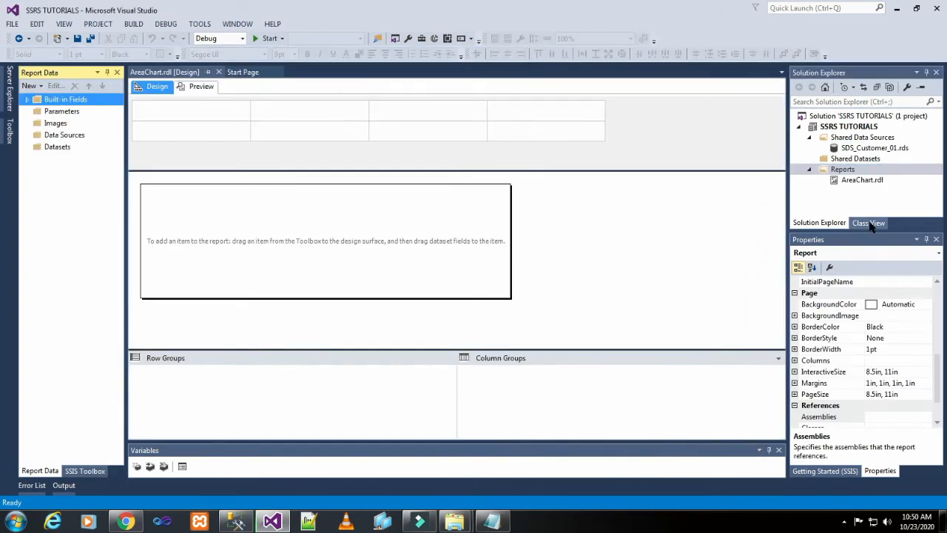
{"action": "left_click", "coordinate": [847, 182]}
Add a report data source named DS_Customer_01 that uses the shared data source reference SDS_Customer_01.
{"action": "right_click", "coordinate": [71, 137]}
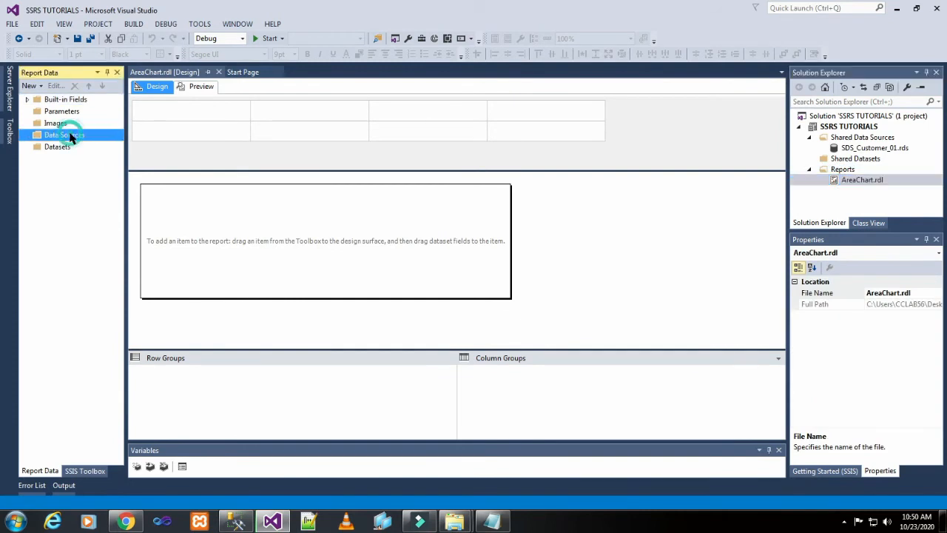
{"action": "left_click", "coordinate": [85, 142]}
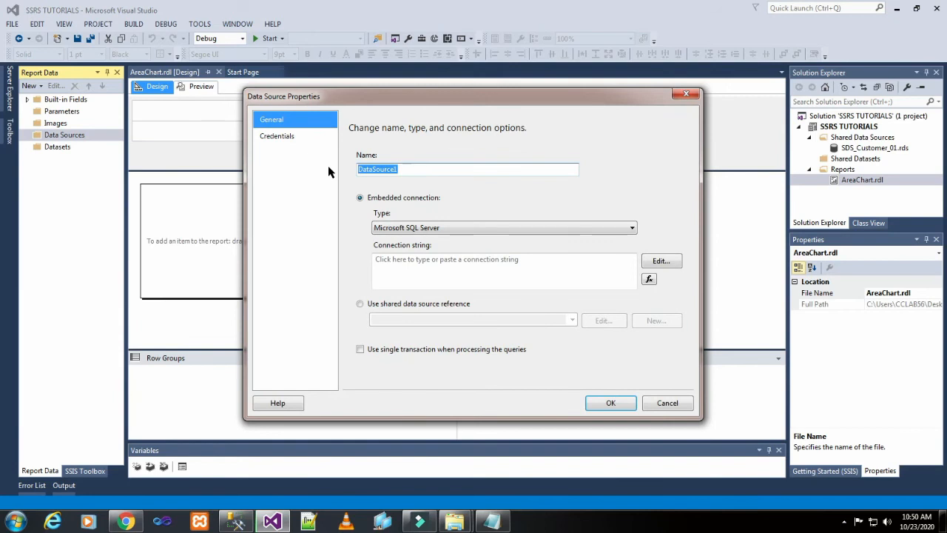
{"action": "type", "text": "DS_Customer_01"}
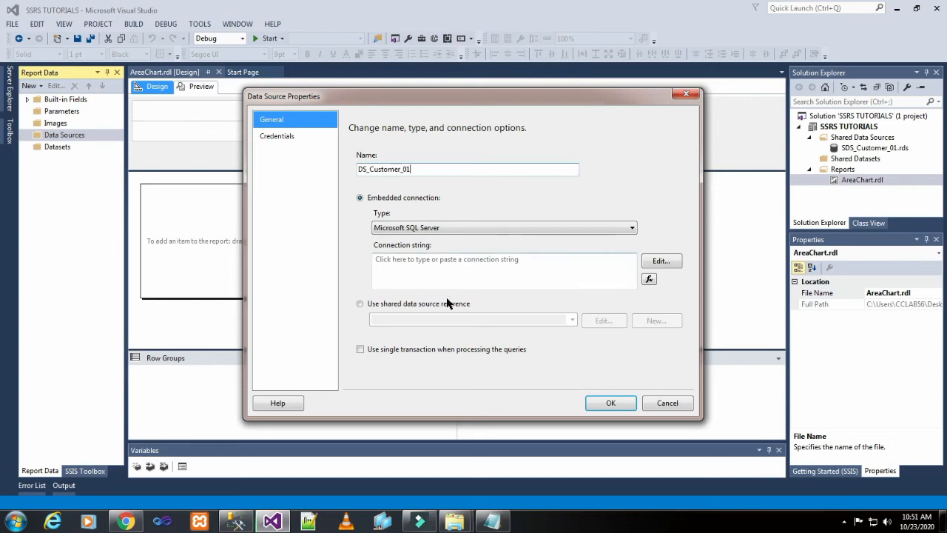
{"action": "left_click", "coordinate": [360, 303]}
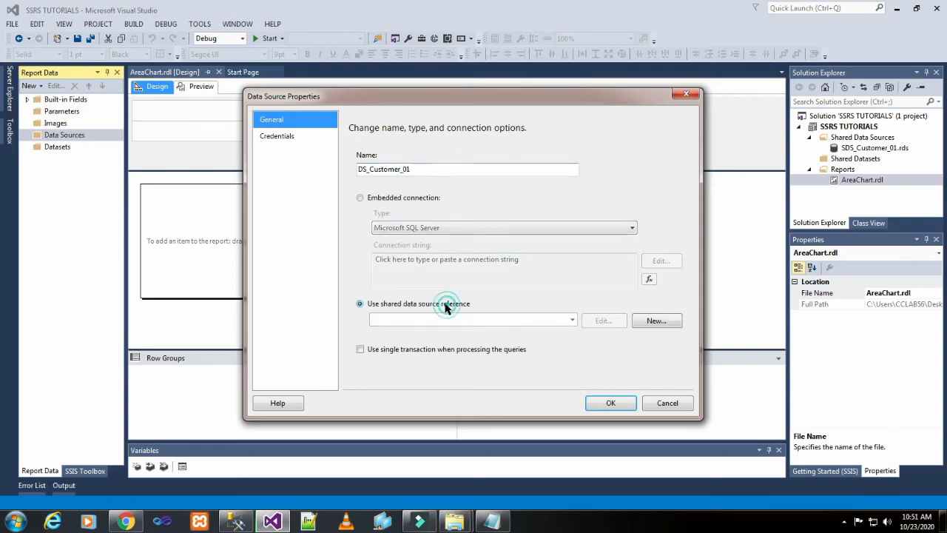
{"action": "left_click", "coordinate": [572, 320]}
{"action": "left_click", "coordinate": [544, 332]}
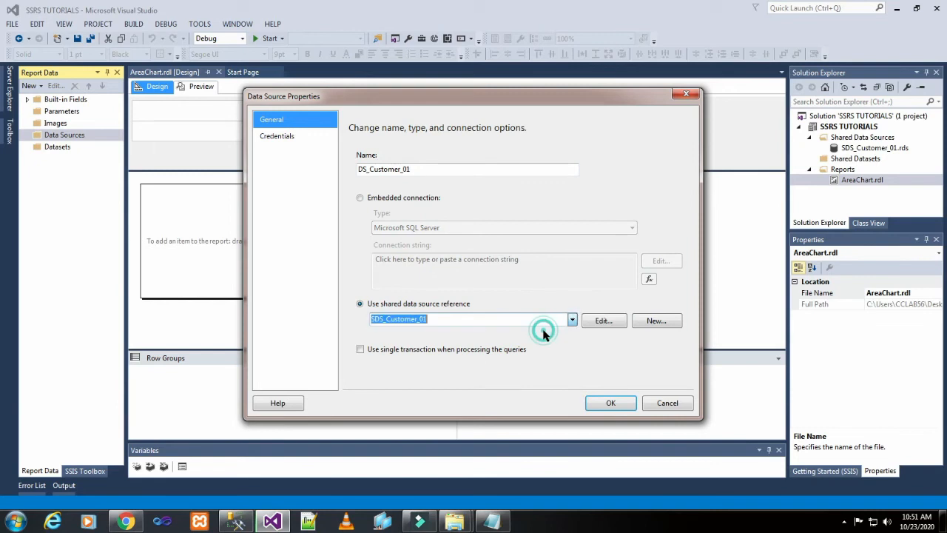
{"action": "left_click", "coordinate": [601, 404]}
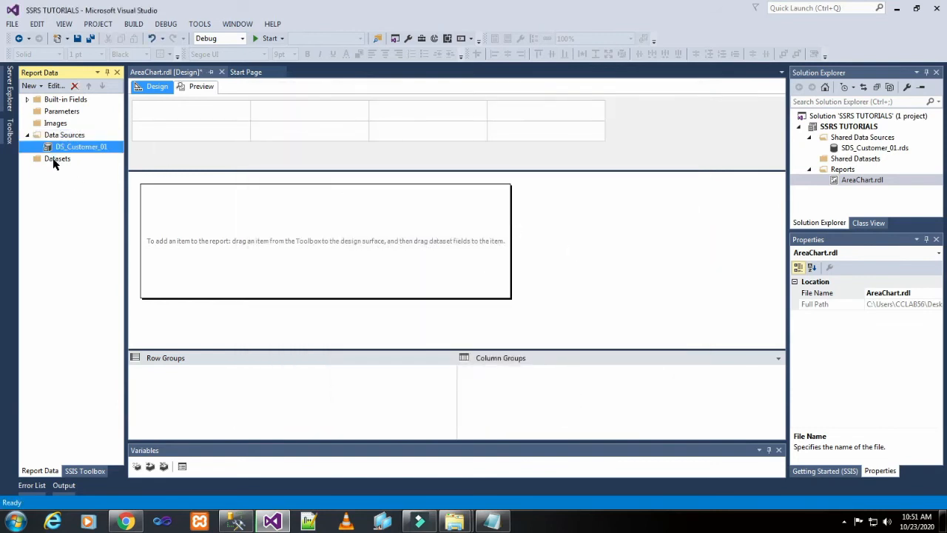
Start a new dataset named DSet_AreaChart, embedded in the report and using the data source DS_Customer_01.
{"action": "right_click", "coordinate": [53, 164]}
{"action": "left_click", "coordinate": [76, 168]}
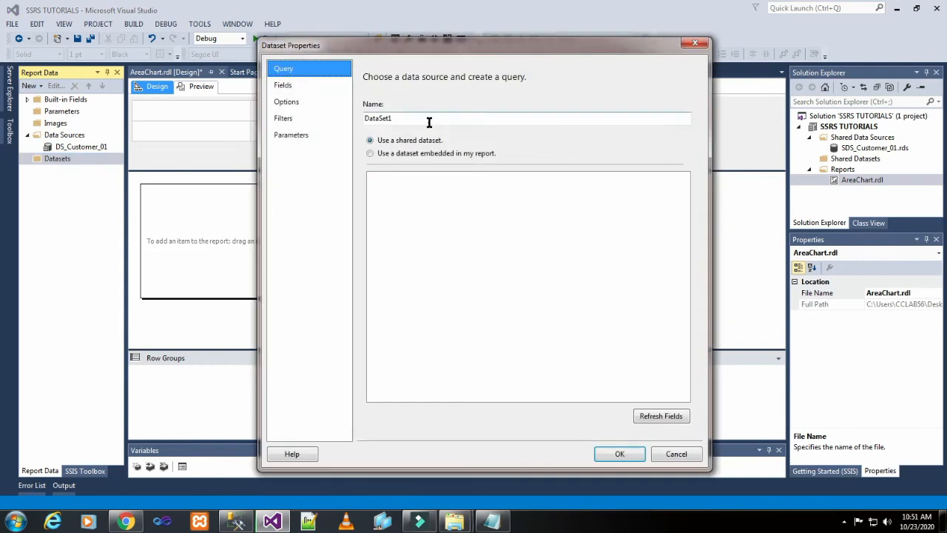
{"action": "left_click_drag", "start_coordinate": [429, 122], "coordinate": [314, 128]}
{"action": "type", "text": "D"}
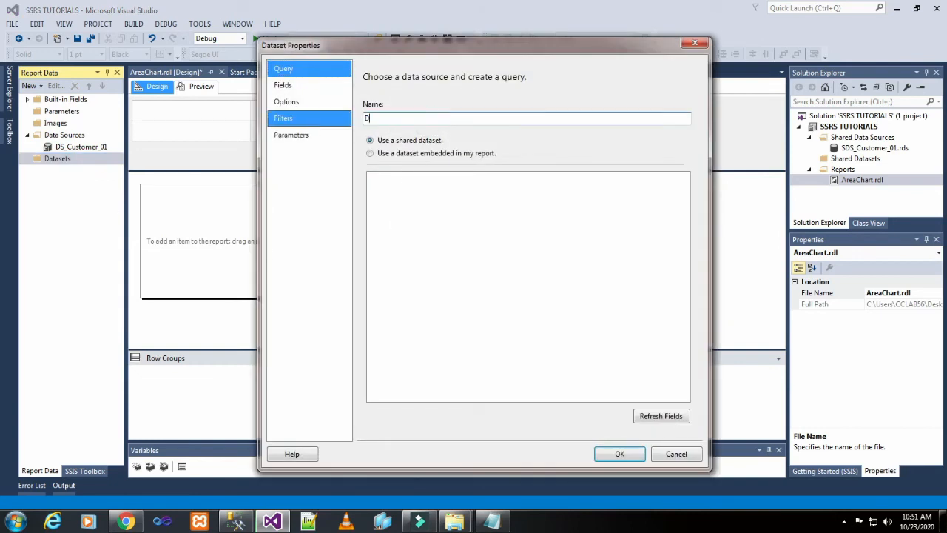
{"action": "type", "text": "Set_AreaChart"}
{"action": "left_click", "coordinate": [424, 154]}
{"action": "left_click", "coordinate": [428, 193]}
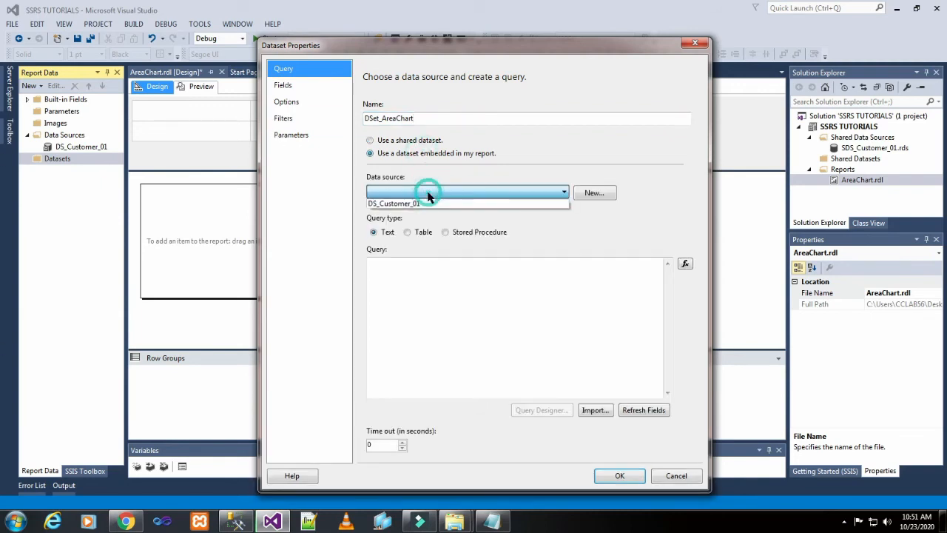
{"action": "left_click", "coordinate": [400, 203]}
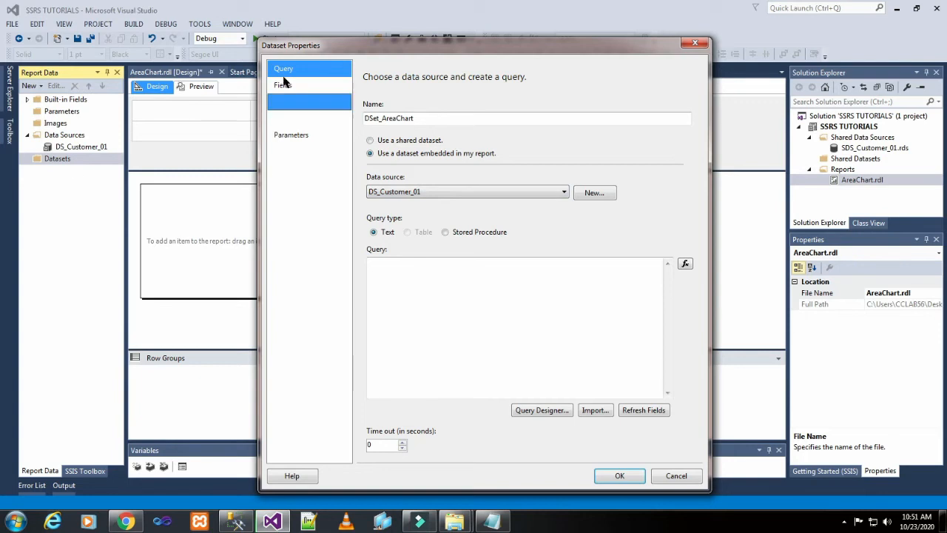
Copy the Customer_01 SELECT query from SQL Server Management Studio into the dataset's query in Visual Studio and save the dataset.
{"action": "left_click", "coordinate": [236, 521]}
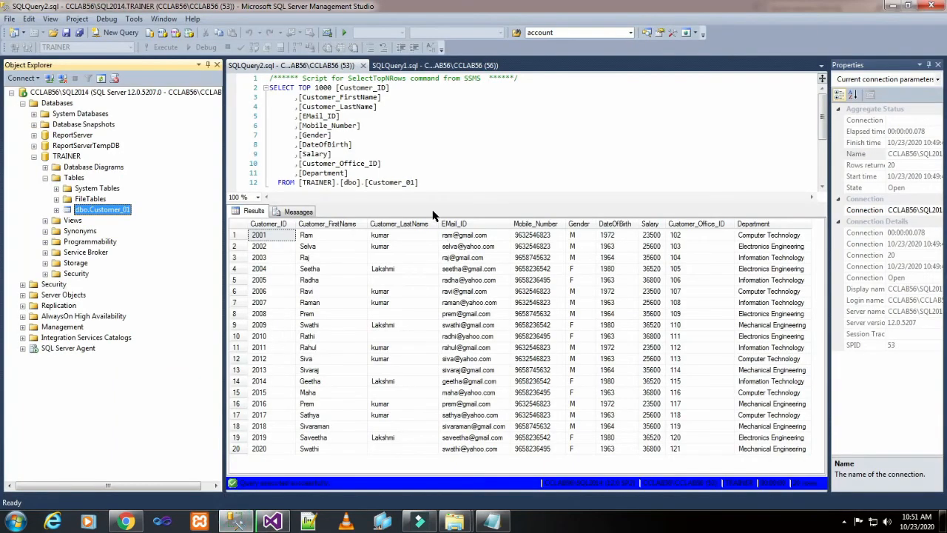
{"action": "left_click_drag", "start_coordinate": [427, 183], "coordinate": [245, 97]}
{"action": "right_click", "coordinate": [328, 103]}
{"action": "left_click", "coordinate": [355, 121]}
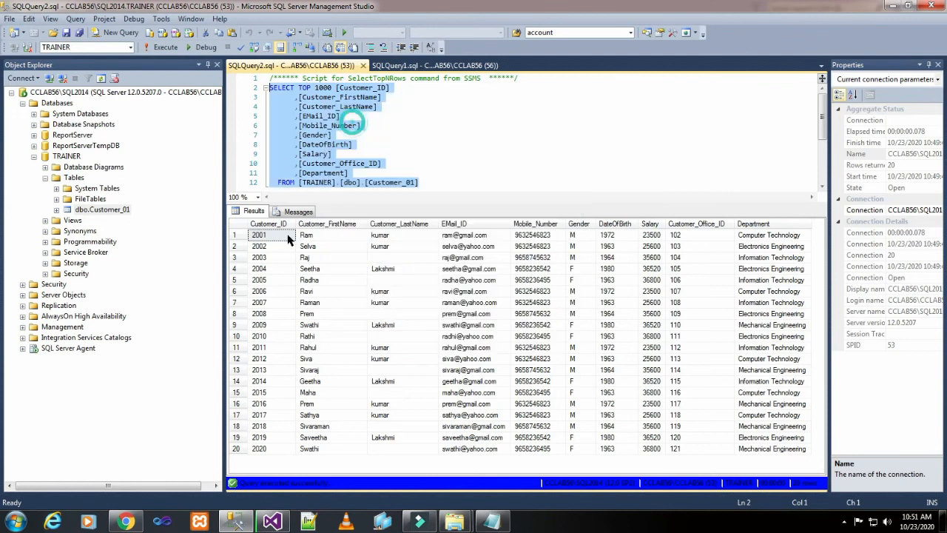
{"action": "left_click", "coordinate": [272, 522]}
{"action": "right_click", "coordinate": [402, 276]}
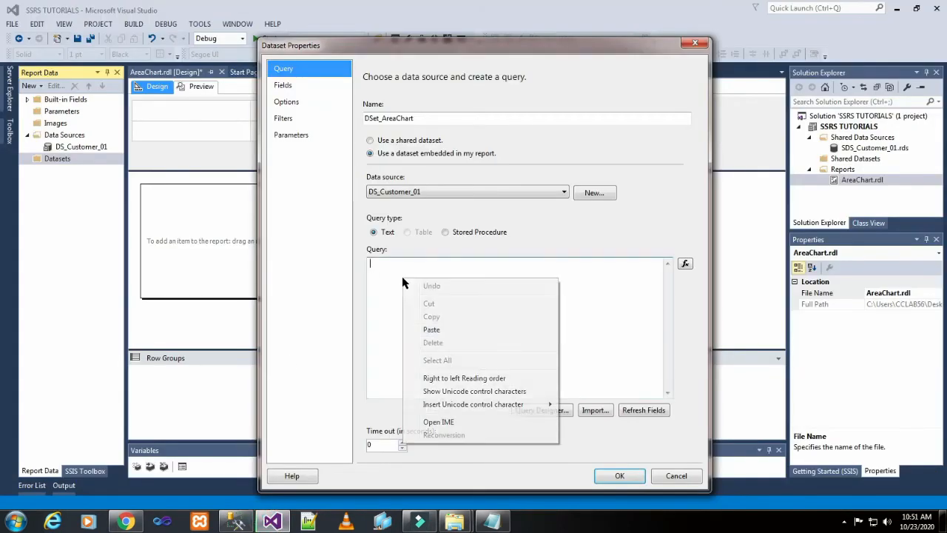
{"action": "left_click", "coordinate": [436, 330]}
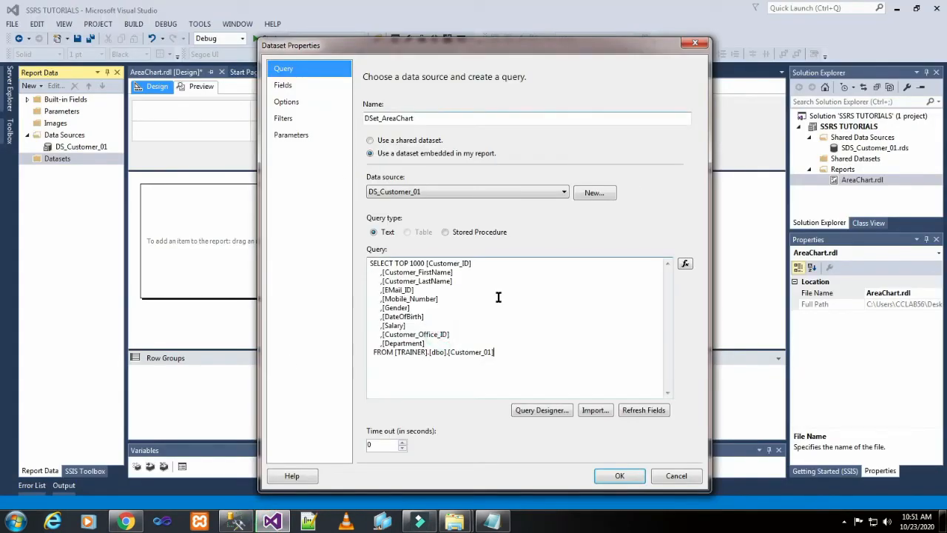
{"action": "left_click", "coordinate": [619, 476]}
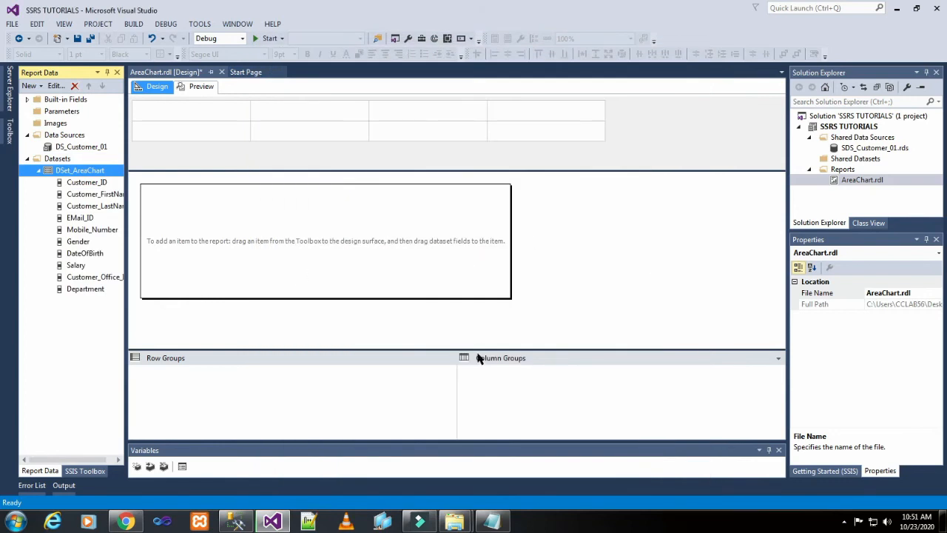
Shrink the grouping and parameters panes and enlarge the report body to about 11.25 by 5.07 inches.
{"action": "left_click_drag", "start_coordinate": [477, 350], "coordinate": [478, 431]}
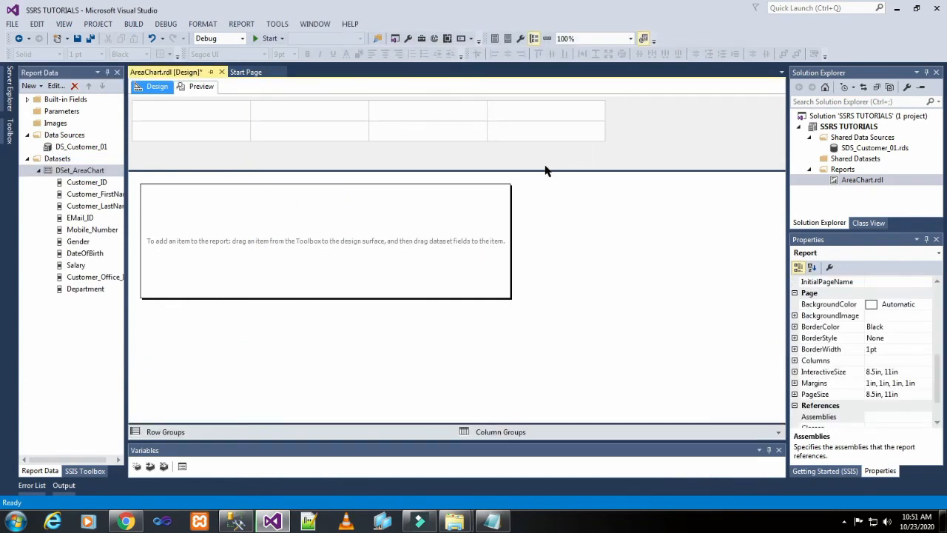
{"action": "left_click_drag", "start_coordinate": [545, 170], "coordinate": [526, 111]}
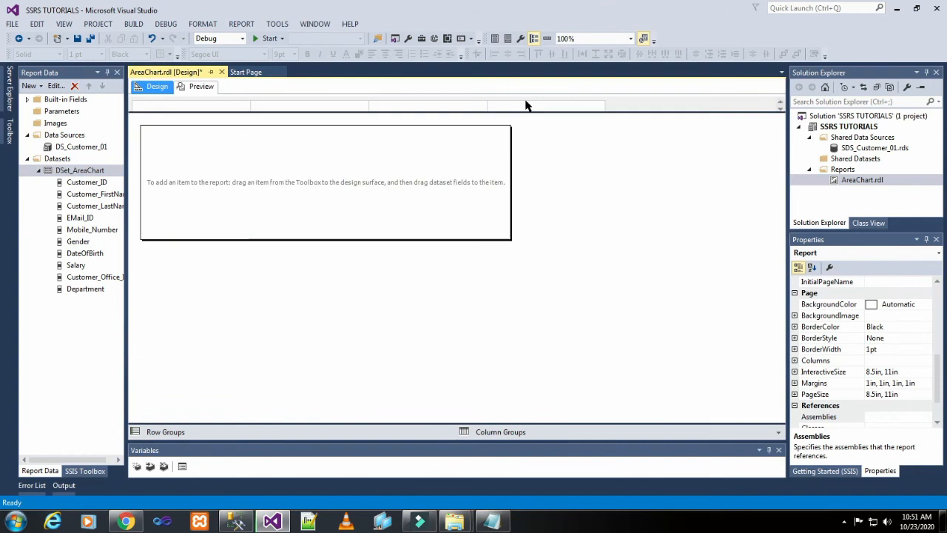
{"action": "left_click_drag", "start_coordinate": [509, 238], "coordinate": [777, 415]}
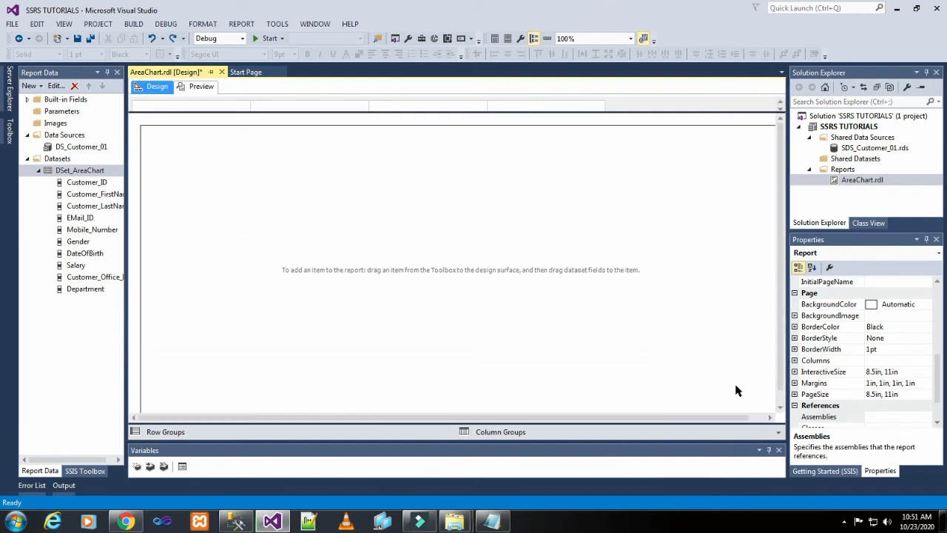
{"action": "left_click", "coordinate": [169, 181]}
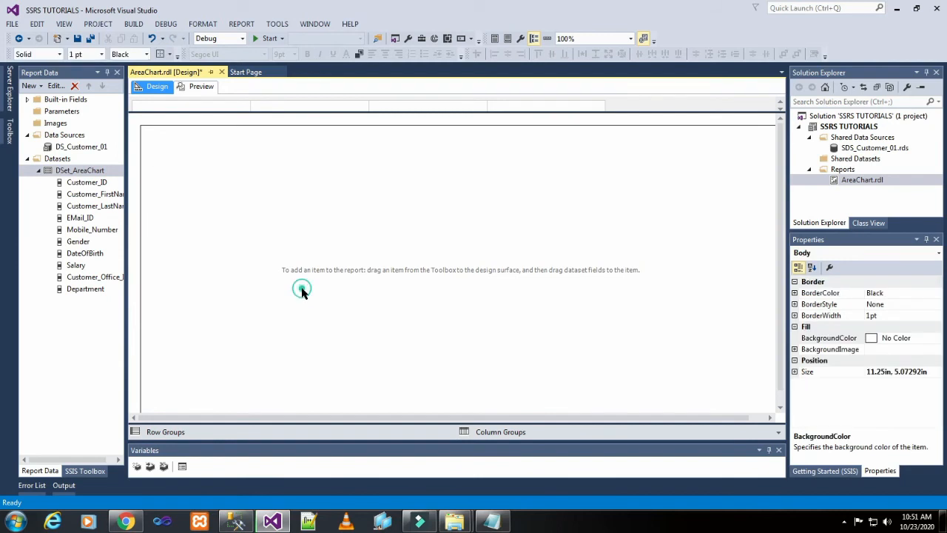
Insert a plain area chart near the report body's upper-left corner and enlarge it to cover most of the body.
{"action": "right_click", "coordinate": [149, 146]}
{"action": "mouse_move", "coordinate": [180, 189]}
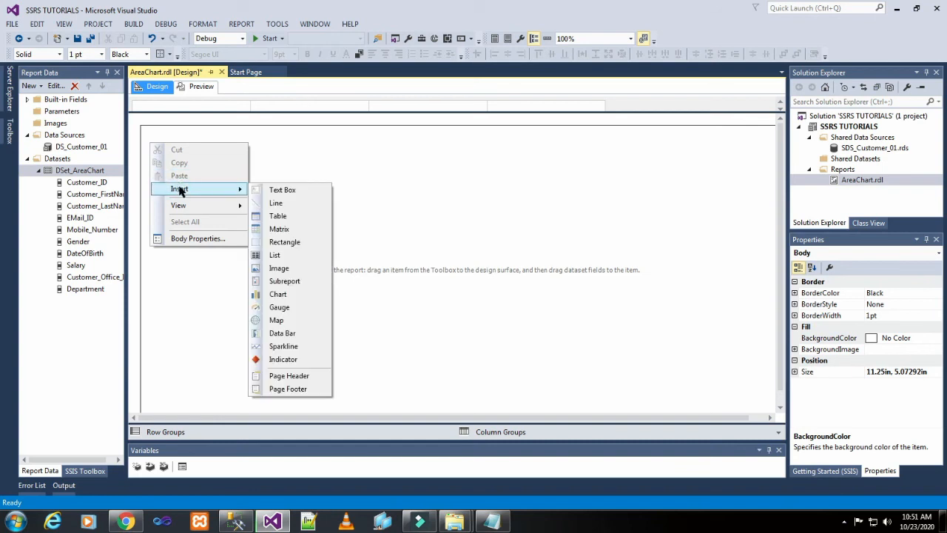
{"action": "left_click", "coordinate": [298, 295]}
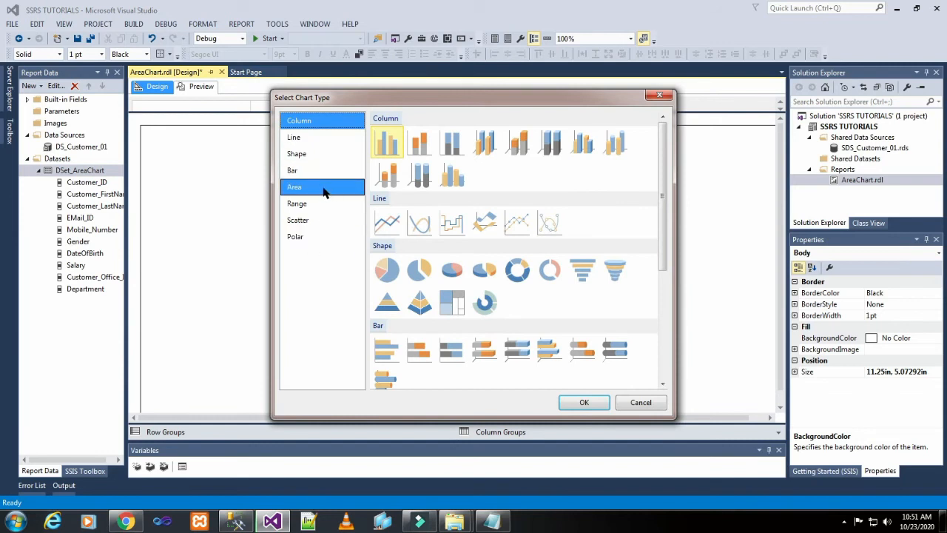
{"action": "left_click", "coordinate": [300, 139]}
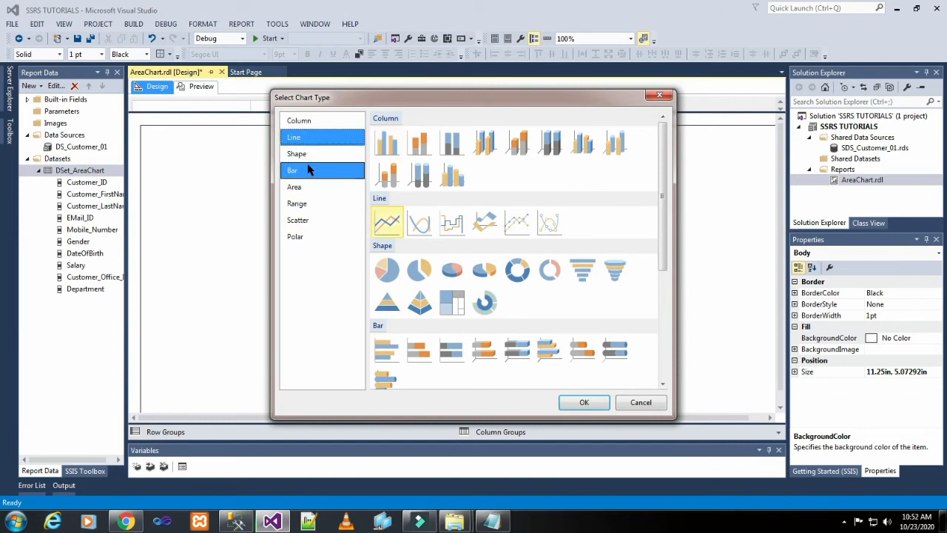
{"action": "left_click", "coordinate": [307, 155]}
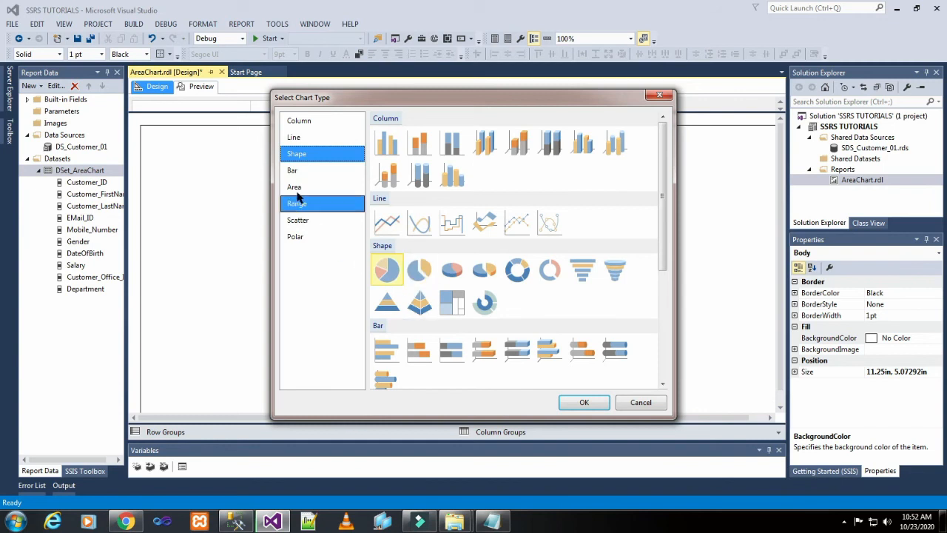
{"action": "left_click", "coordinate": [302, 174]}
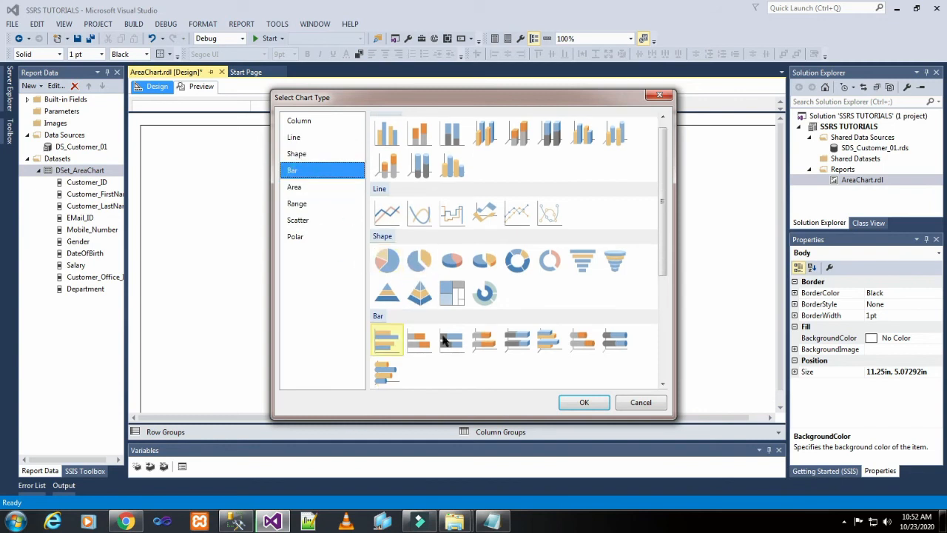
{"action": "left_click", "coordinate": [302, 190]}
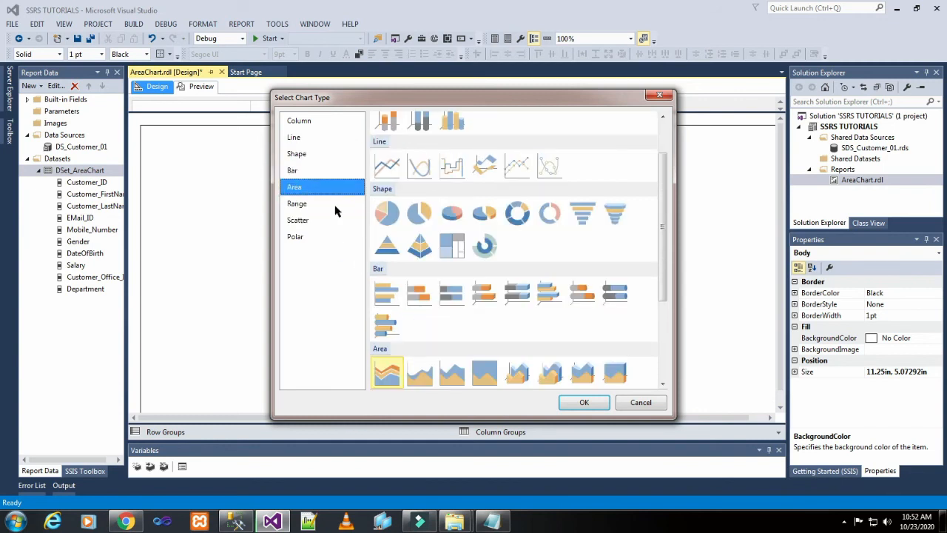
{"action": "left_click_drag", "start_coordinate": [665, 201], "coordinate": [666, 247]}
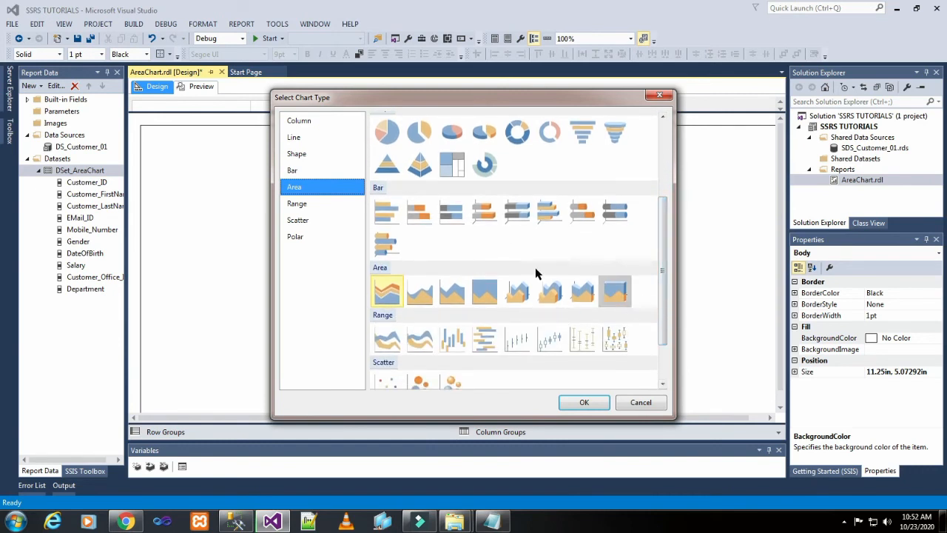
{"action": "left_click", "coordinate": [580, 403]}
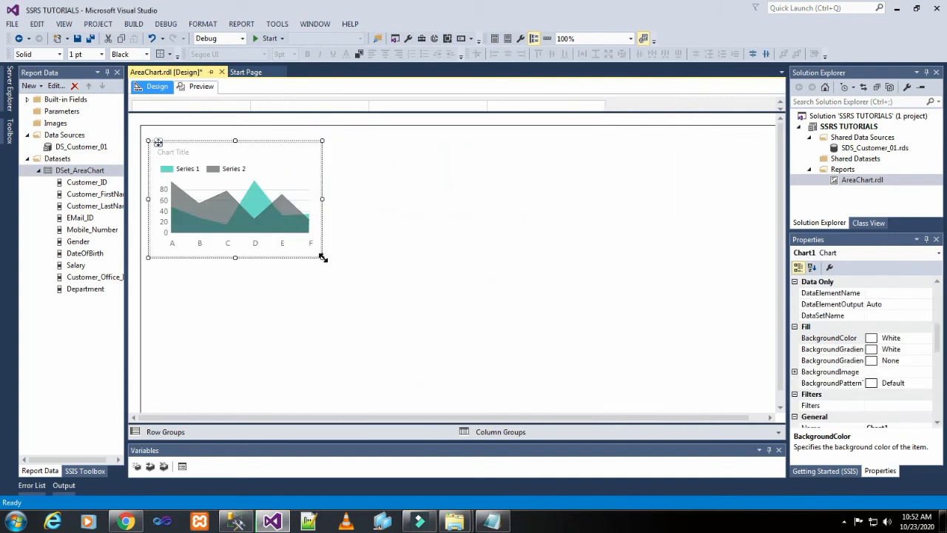
{"action": "left_click_drag", "start_coordinate": [322, 257], "coordinate": [667, 405]}
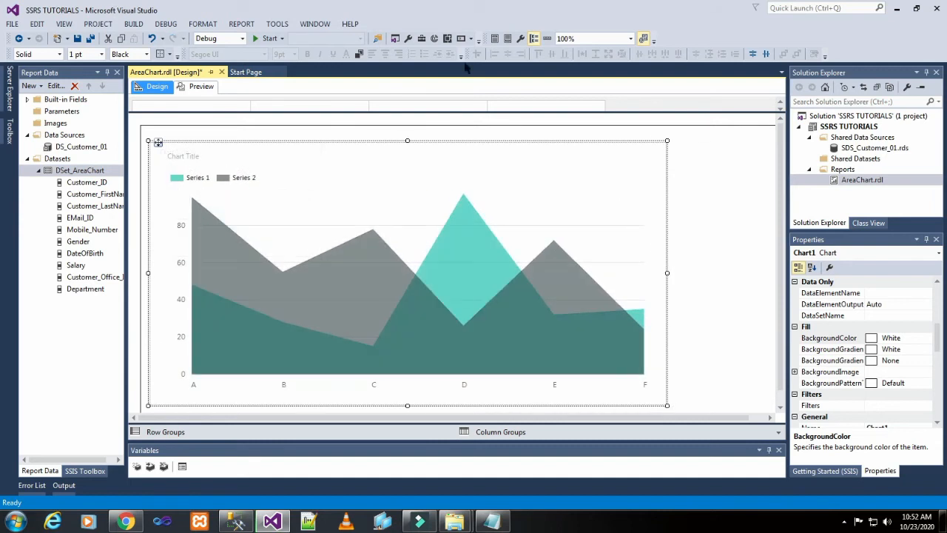
{"action": "left_click", "coordinate": [697, 257]}
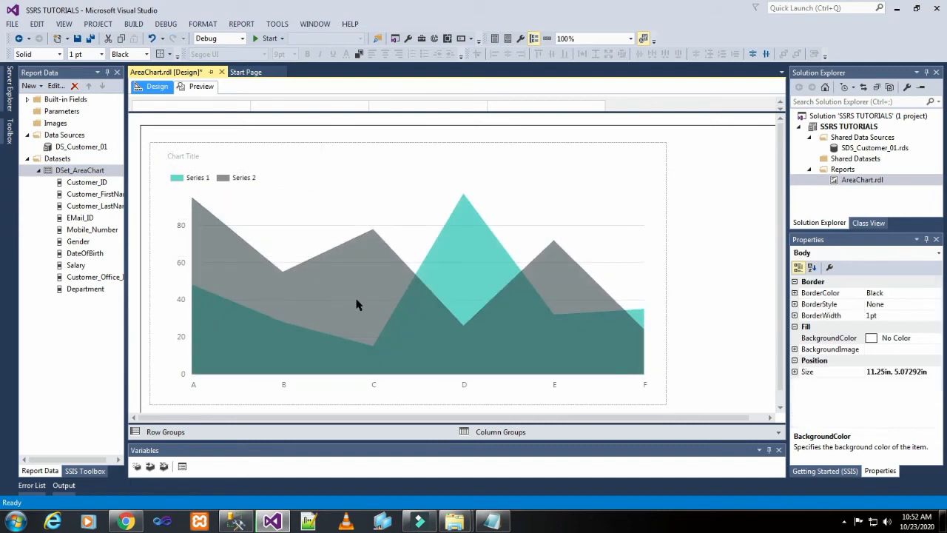
Show the area chart's data settings and add the Salary field as the chart value.
{"action": "left_click", "coordinate": [316, 313]}
{"action": "left_click", "coordinate": [315, 312]}
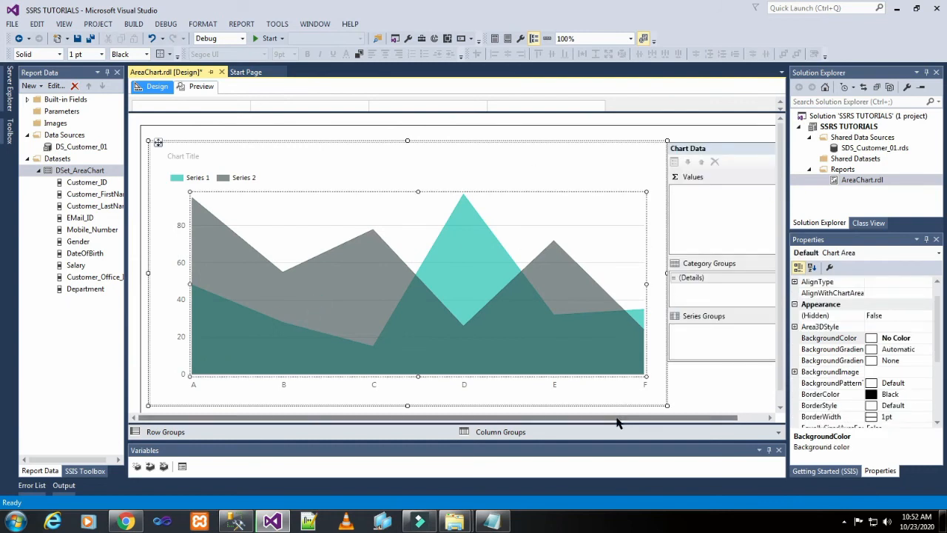
{"action": "left_click_drag", "start_coordinate": [620, 419], "coordinate": [642, 422]}
{"action": "left_click", "coordinate": [768, 180]}
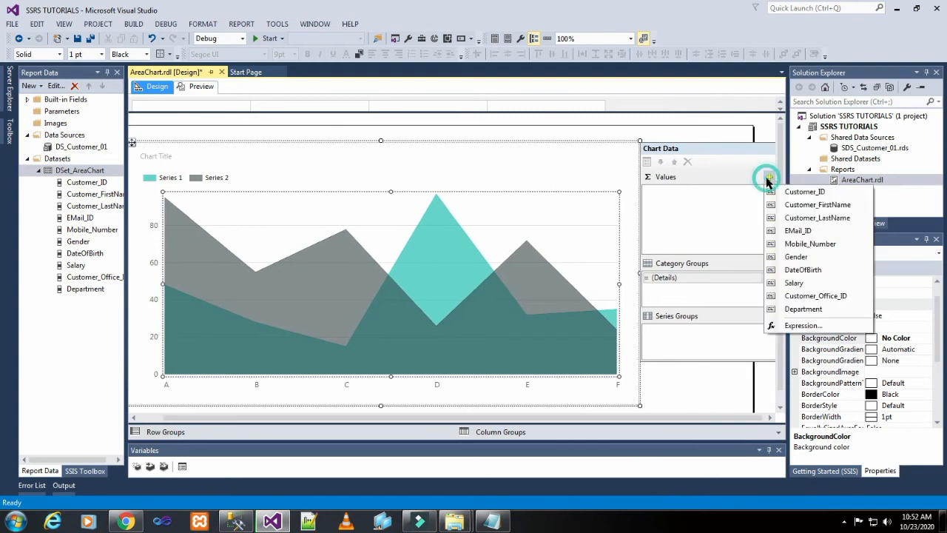
{"action": "left_click", "coordinate": [803, 291]}
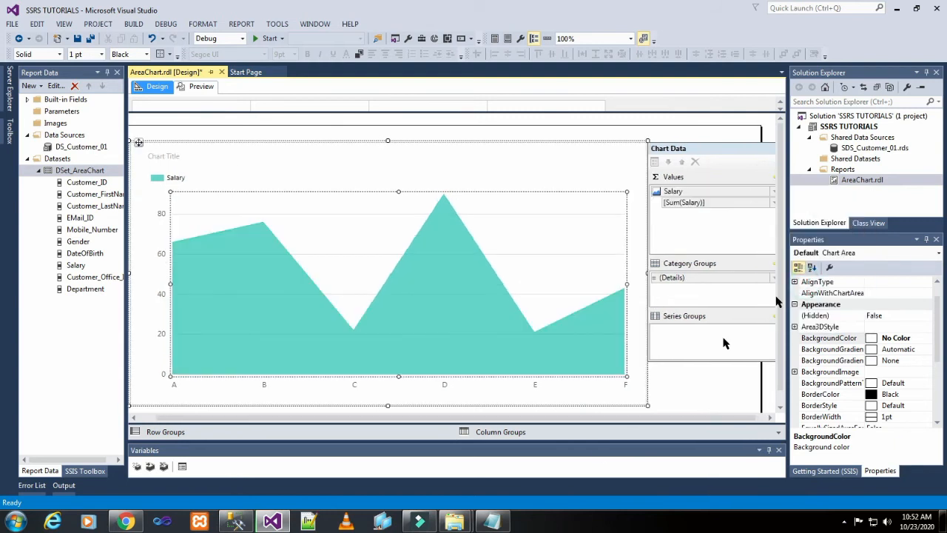
Add Department as the chart's category group and Gender as its series group.
{"action": "left_click_drag", "start_coordinate": [606, 418], "coordinate": [633, 422]}
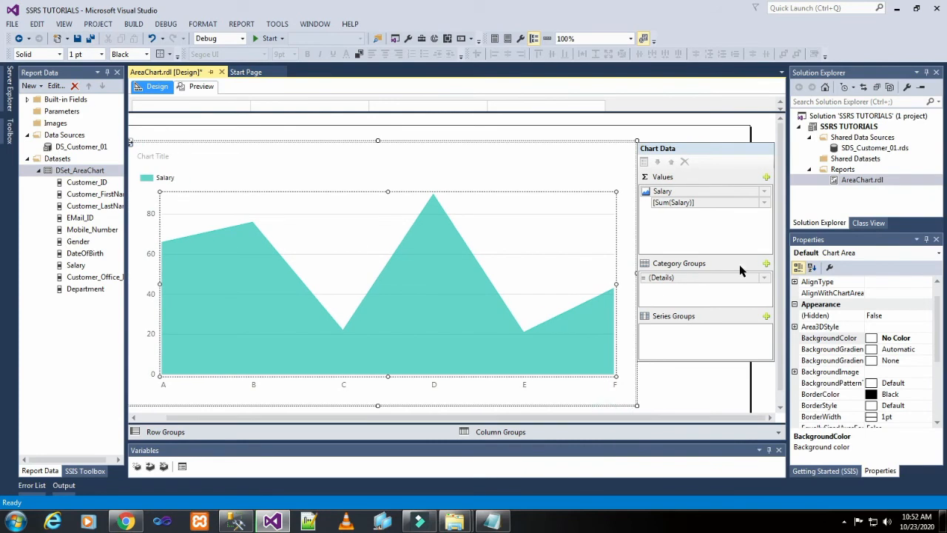
{"action": "left_click", "coordinate": [767, 263]}
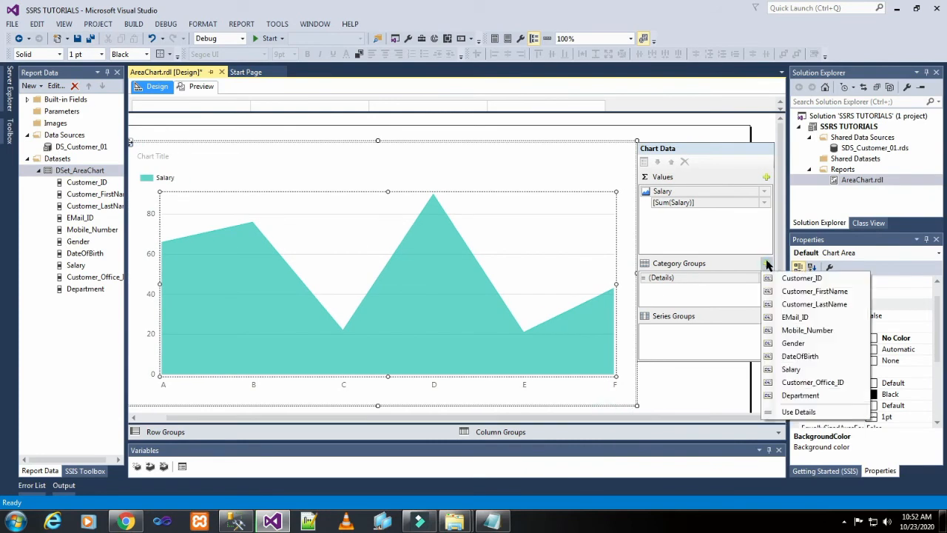
{"action": "left_click", "coordinate": [800, 395]}
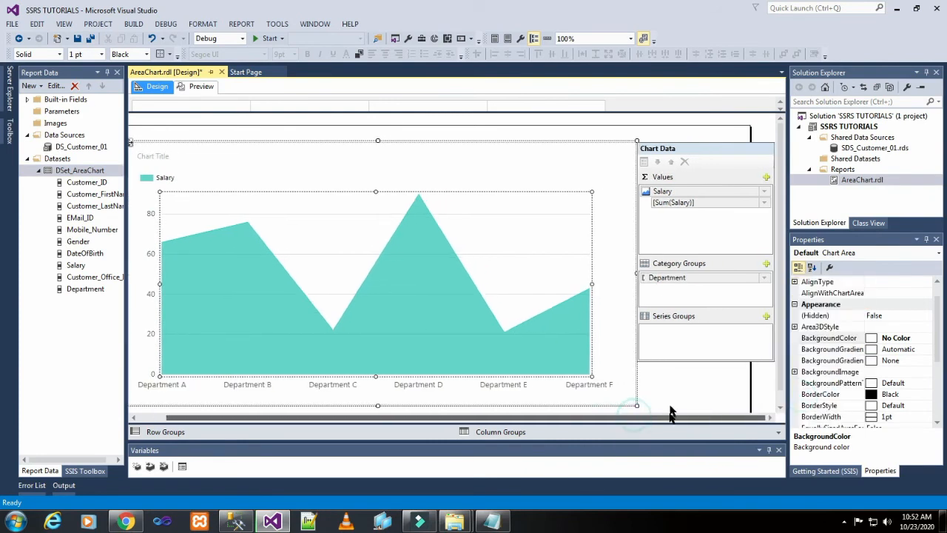
{"action": "left_click", "coordinate": [766, 316]}
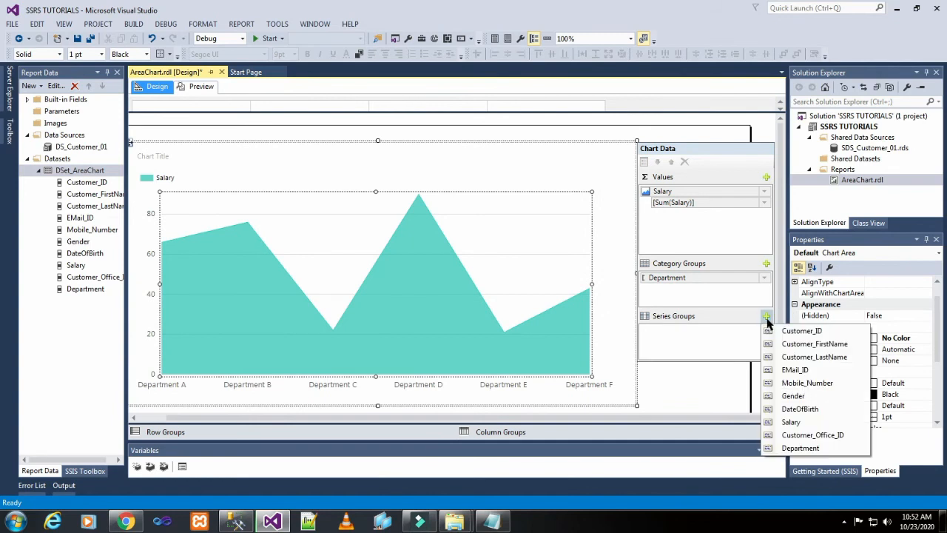
{"action": "left_click", "coordinate": [793, 395]}
{"action": "left_click", "coordinate": [495, 154]}
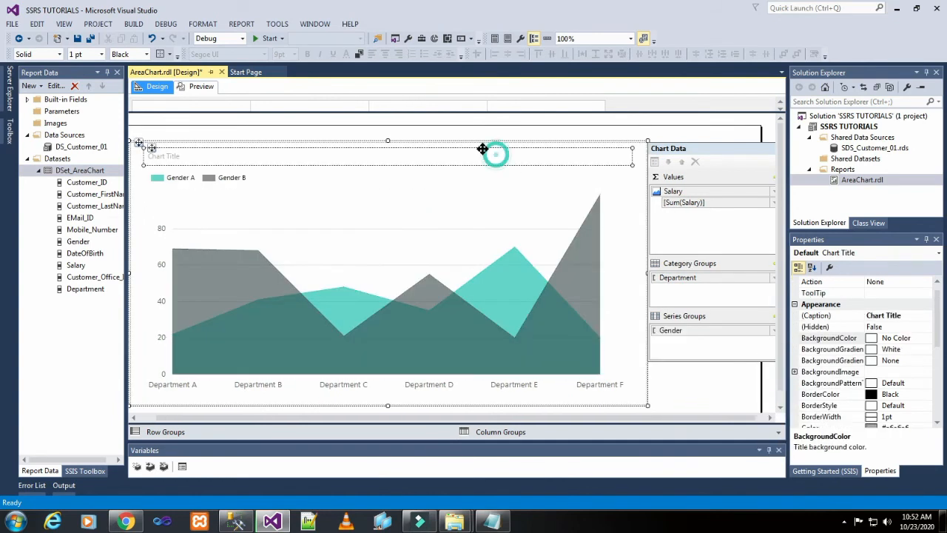
{"action": "left_click", "coordinate": [682, 399]}
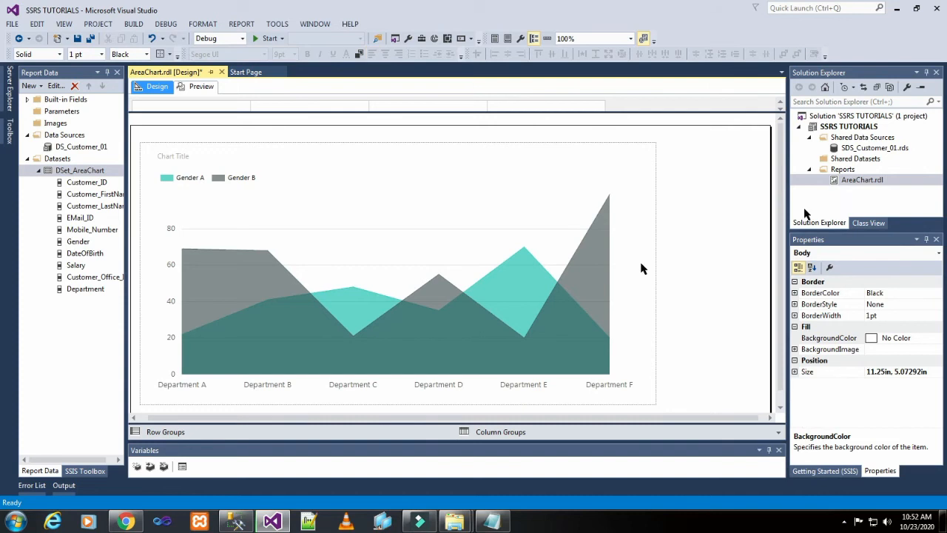
Select the chart's Salary series and preview the report with the real customer data.
{"action": "left_click", "coordinate": [425, 329]}
{"action": "left_click", "coordinate": [425, 329]}
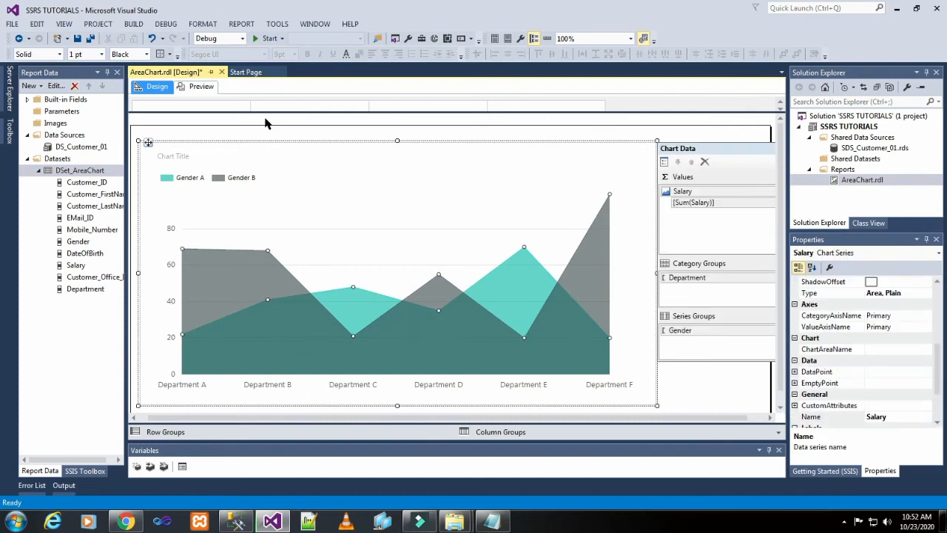
{"action": "left_click", "coordinate": [201, 86]}
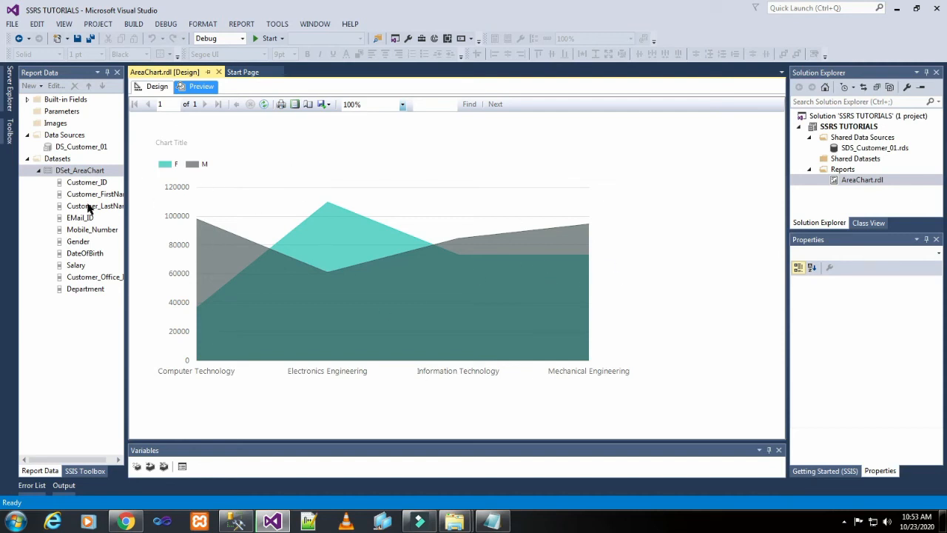
Return to the report design, show data labels on the Salary series and preview the report again.
{"action": "left_click", "coordinate": [154, 86]}
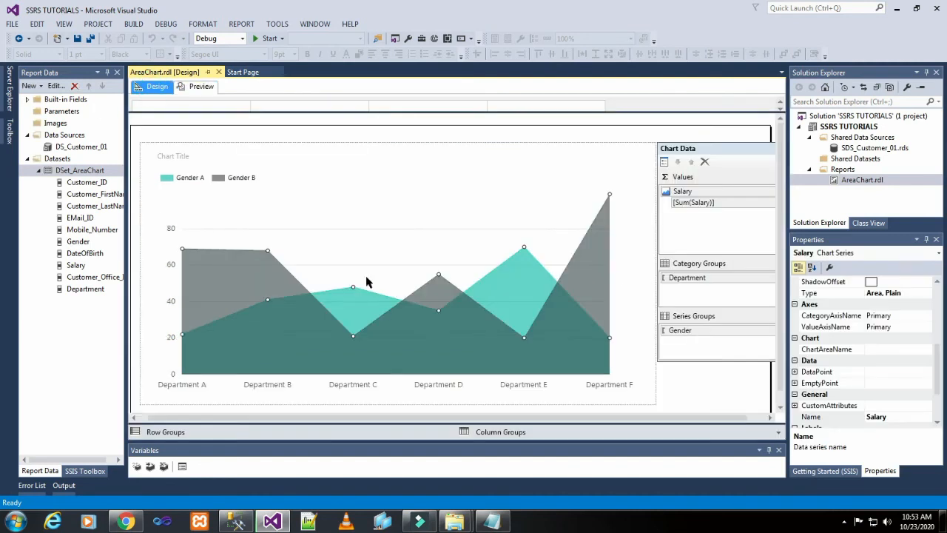
{"action": "right_click", "coordinate": [288, 304]}
{"action": "left_click", "coordinate": [329, 365]}
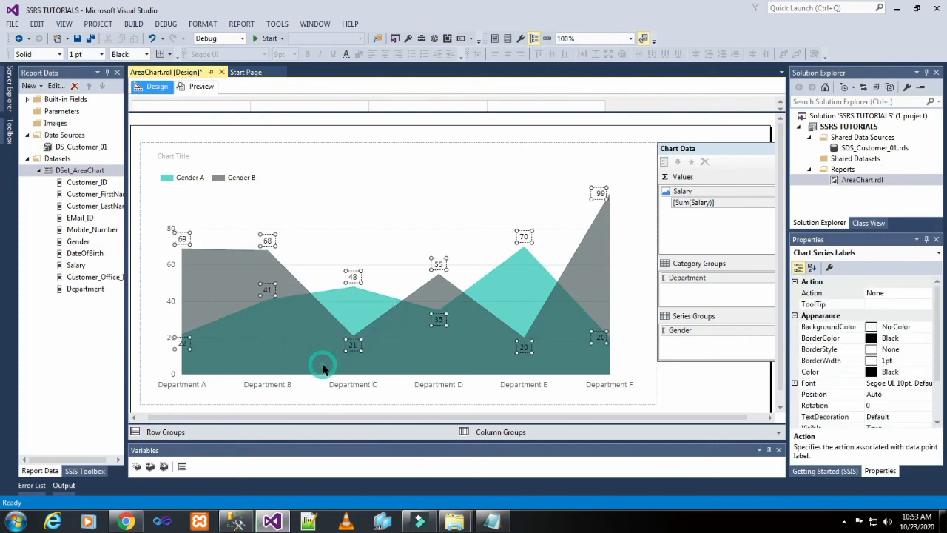
{"action": "left_click", "coordinate": [372, 194]}
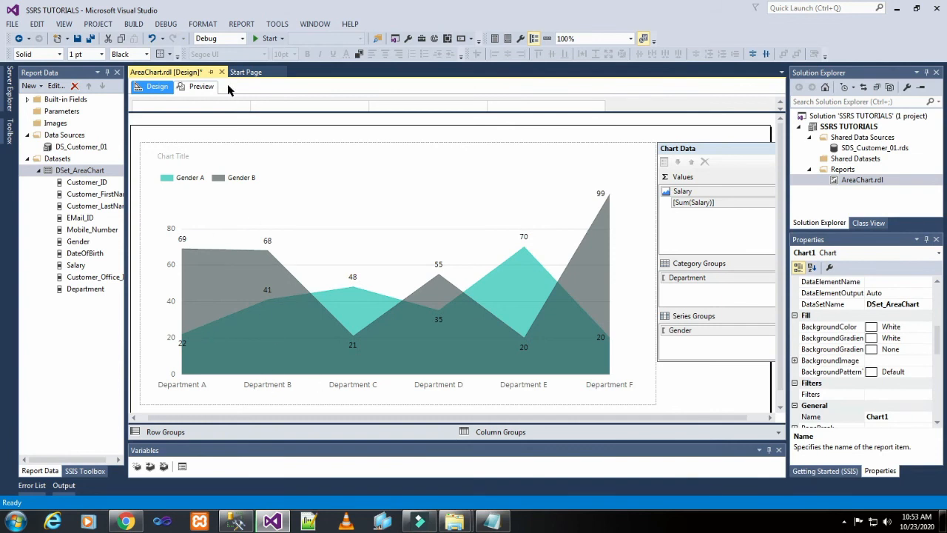
{"action": "left_click", "coordinate": [200, 87]}
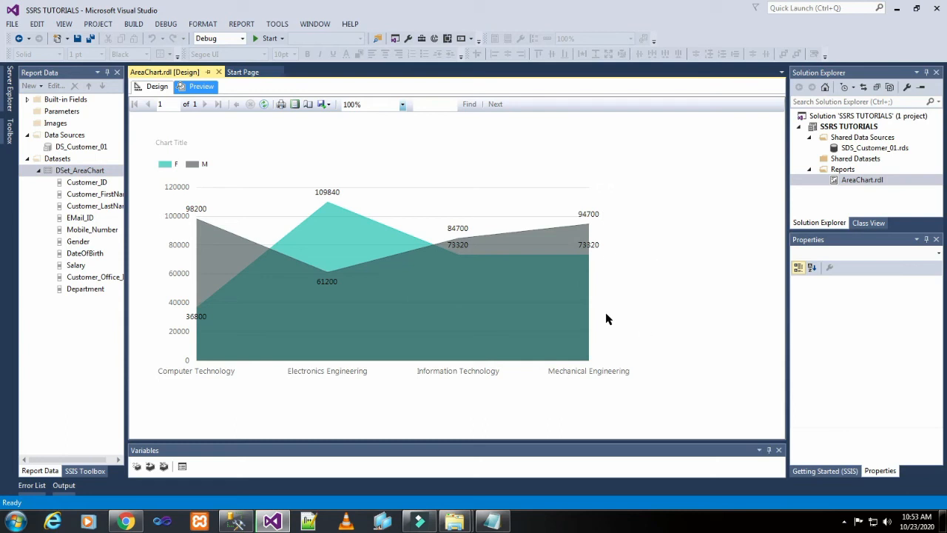
Change the Salary series' chart type to Smooth Area in the design, preview the report and return to the design.
{"action": "left_click", "coordinate": [163, 86]}
{"action": "right_click", "coordinate": [407, 314]}
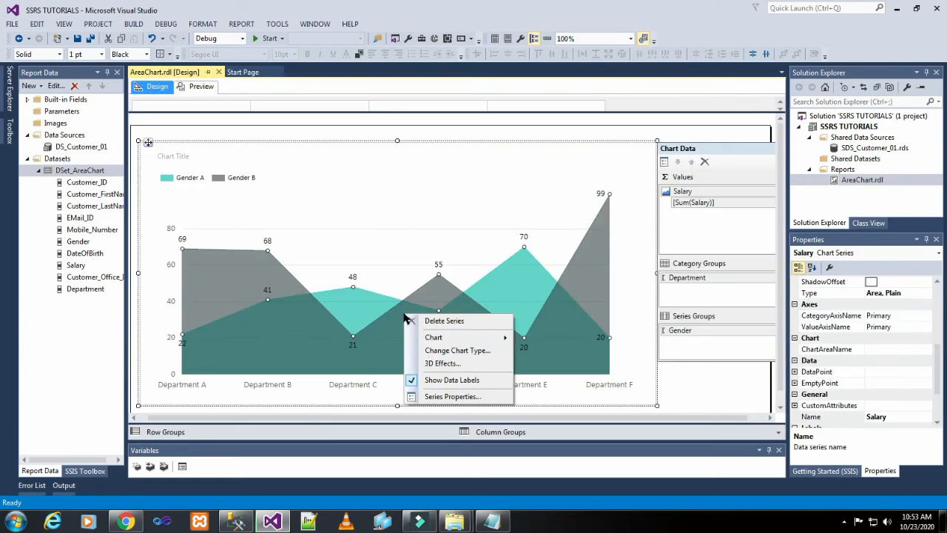
{"action": "left_click", "coordinate": [426, 351]}
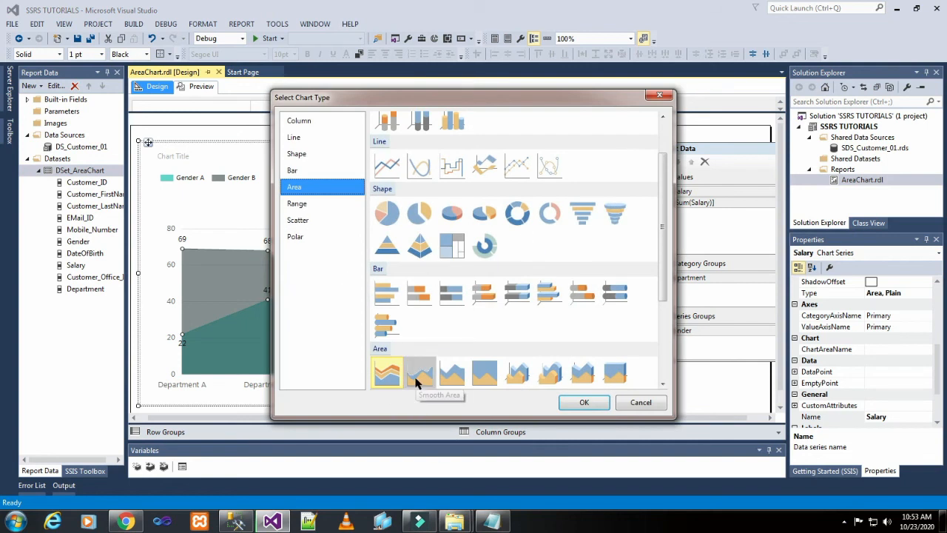
{"action": "left_click", "coordinate": [417, 377]}
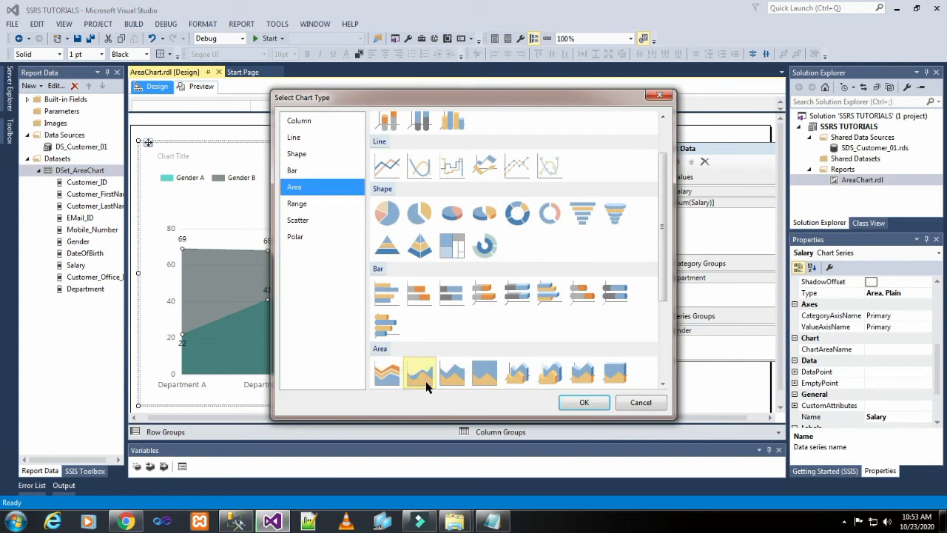
{"action": "left_click", "coordinate": [582, 403]}
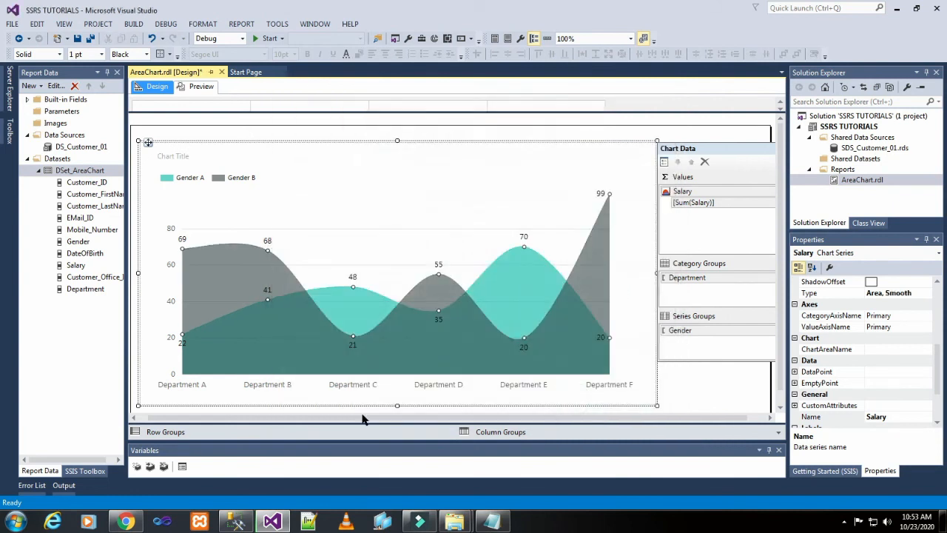
{"action": "left_click", "coordinate": [201, 87]}
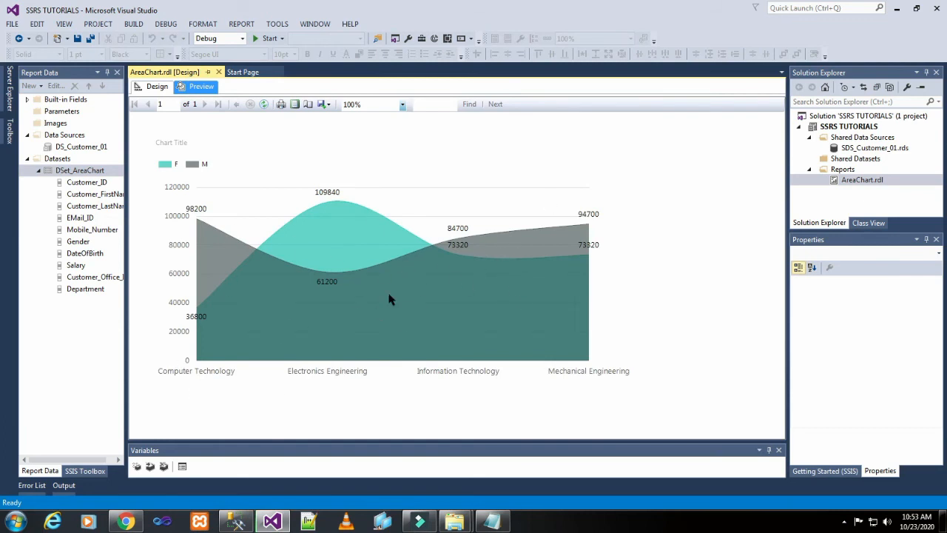
{"action": "left_click", "coordinate": [152, 87]}
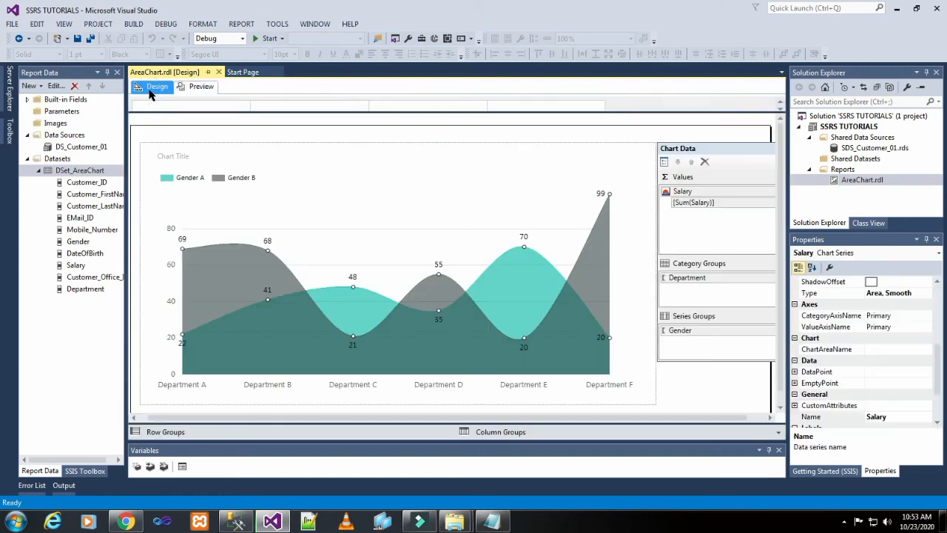
Change the Salary series' chart type to Stacked Area, preview the report and return to the design.
{"action": "right_click", "coordinate": [270, 303]}
{"action": "left_click", "coordinate": [299, 339]}
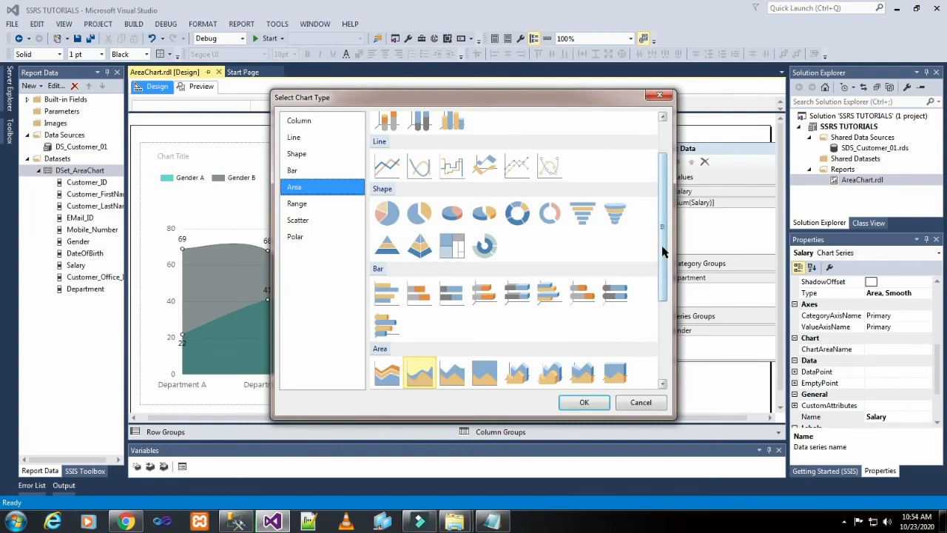
{"action": "left_click_drag", "start_coordinate": [665, 251], "coordinate": [665, 307]}
{"action": "left_click", "coordinate": [452, 272]}
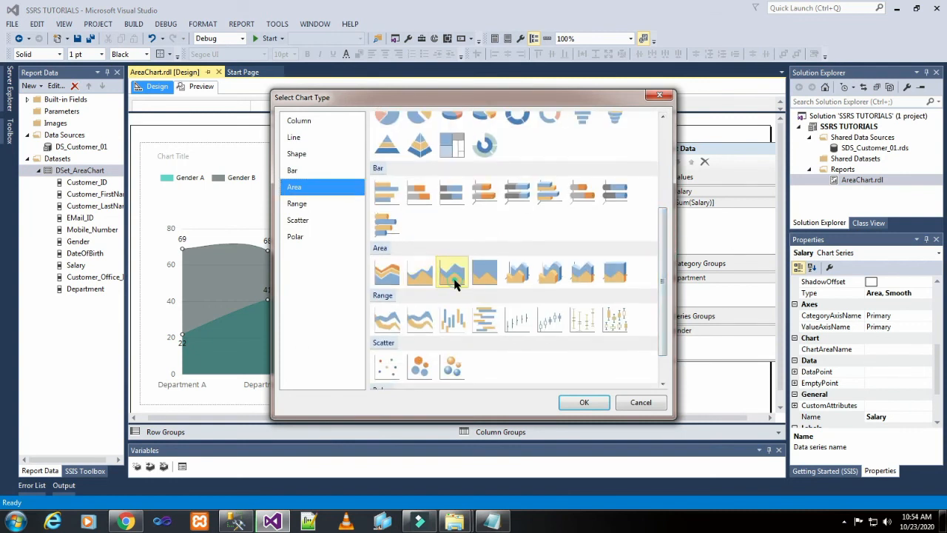
{"action": "left_click", "coordinate": [581, 401]}
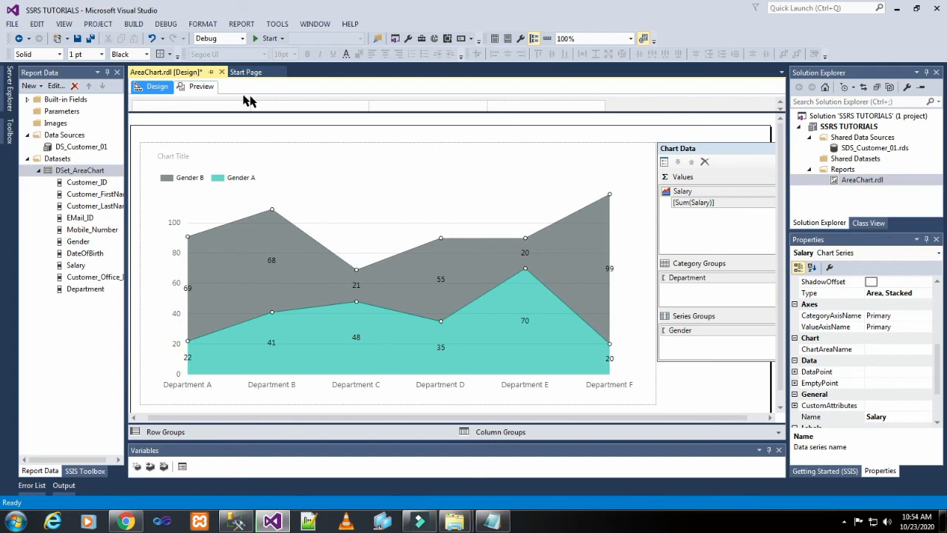
{"action": "left_click", "coordinate": [201, 87]}
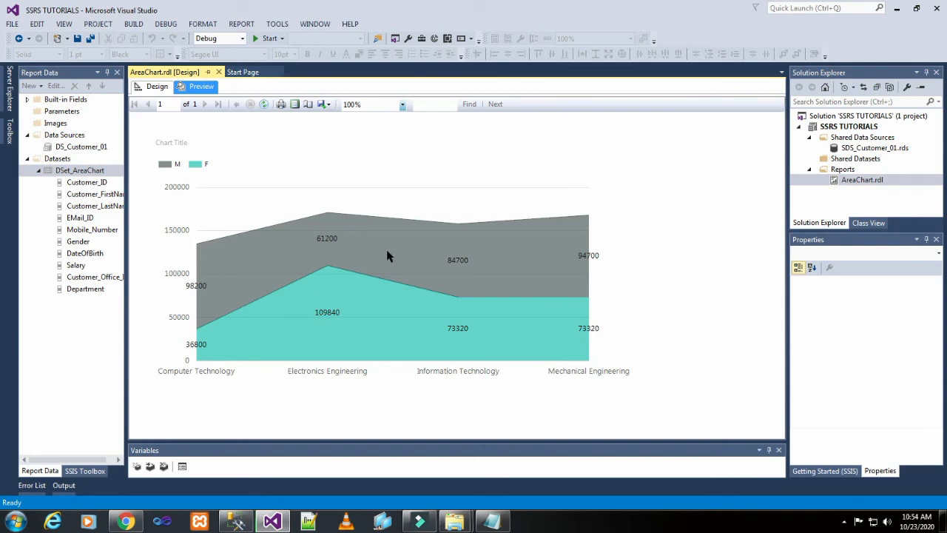
{"action": "left_click", "coordinate": [156, 88]}
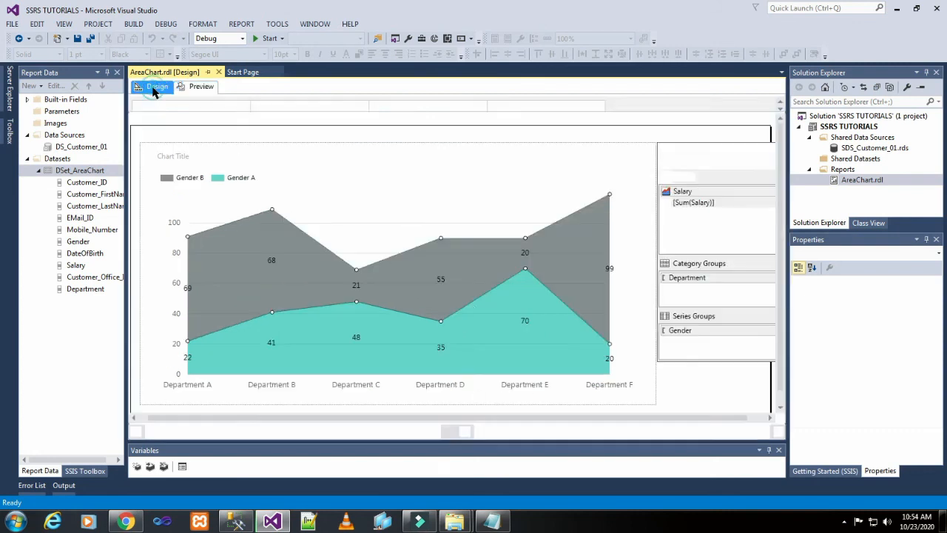
Change the Salary series' chart type to 100% Stacked Area, preview the report and return to the design.
{"action": "left_click", "coordinate": [389, 213]}
{"action": "right_click", "coordinate": [392, 330]}
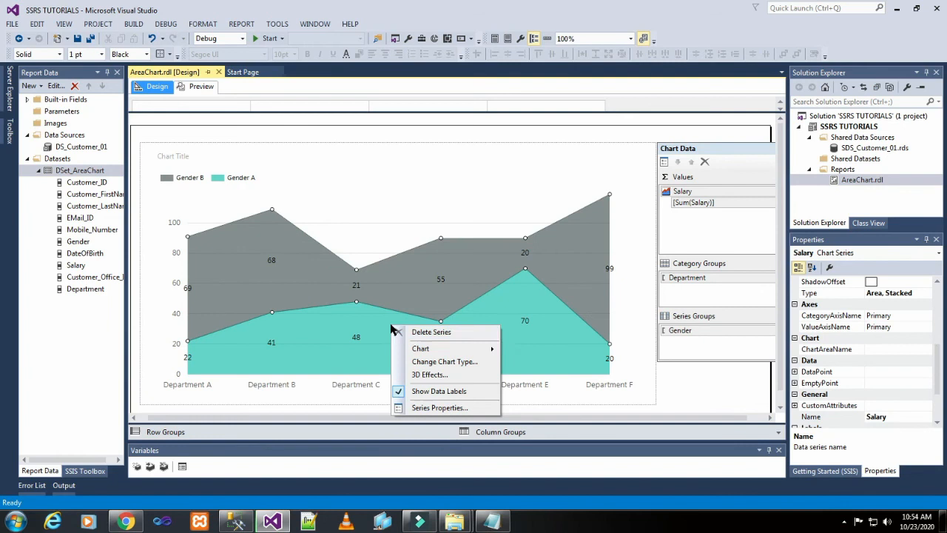
{"action": "left_click", "coordinate": [420, 362]}
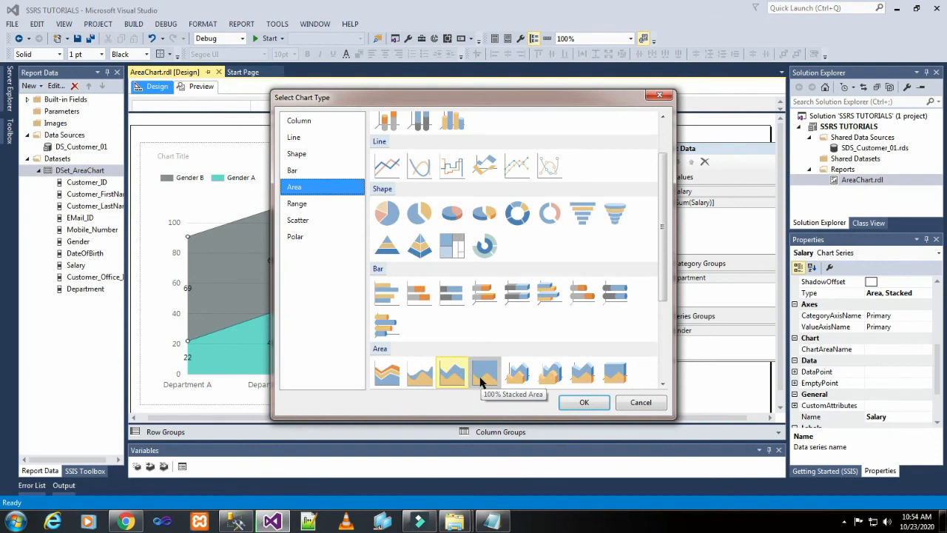
{"action": "left_click", "coordinate": [482, 374]}
{"action": "left_click", "coordinate": [573, 399]}
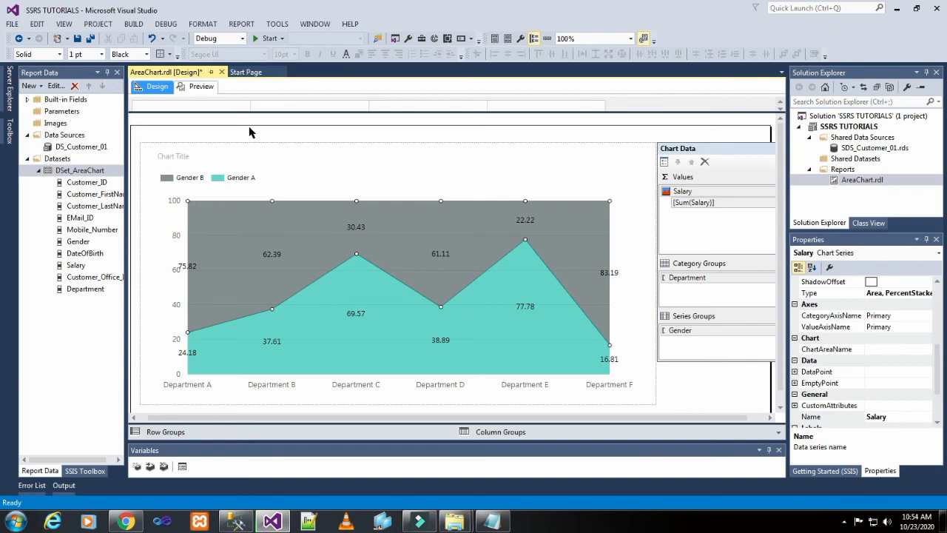
{"action": "left_click", "coordinate": [201, 86]}
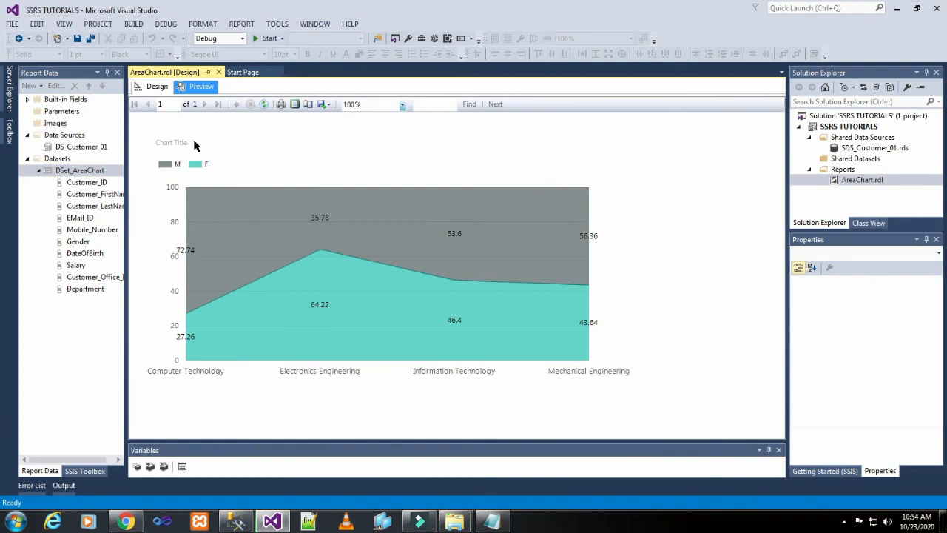
{"action": "left_click", "coordinate": [157, 87]}
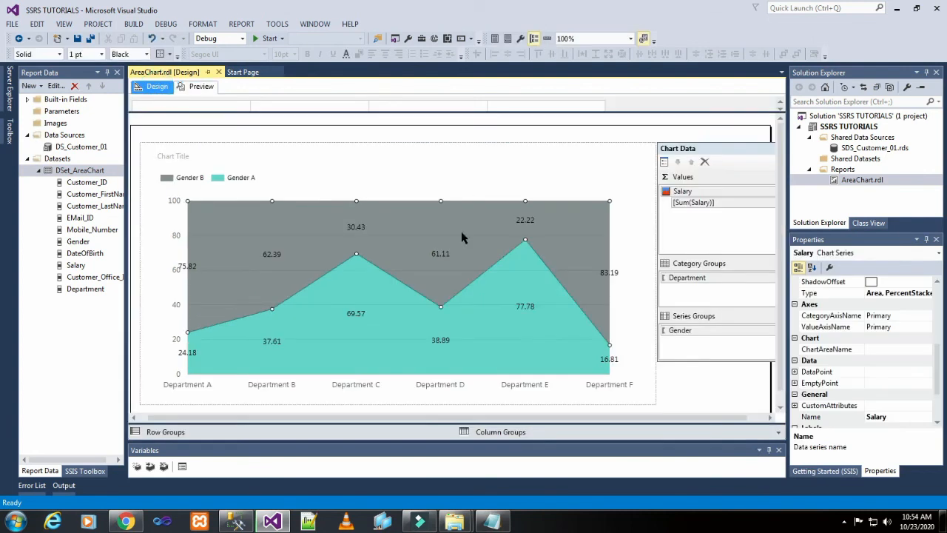
Change the Salary series' chart type to 3-D Area, preview the report and return to the design.
{"action": "right_click", "coordinate": [323, 296]}
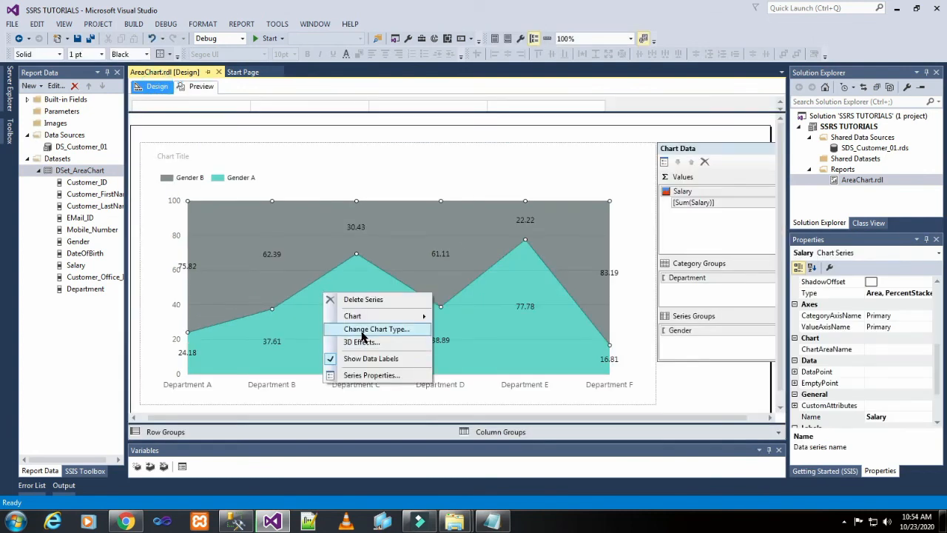
{"action": "left_click", "coordinate": [362, 329]}
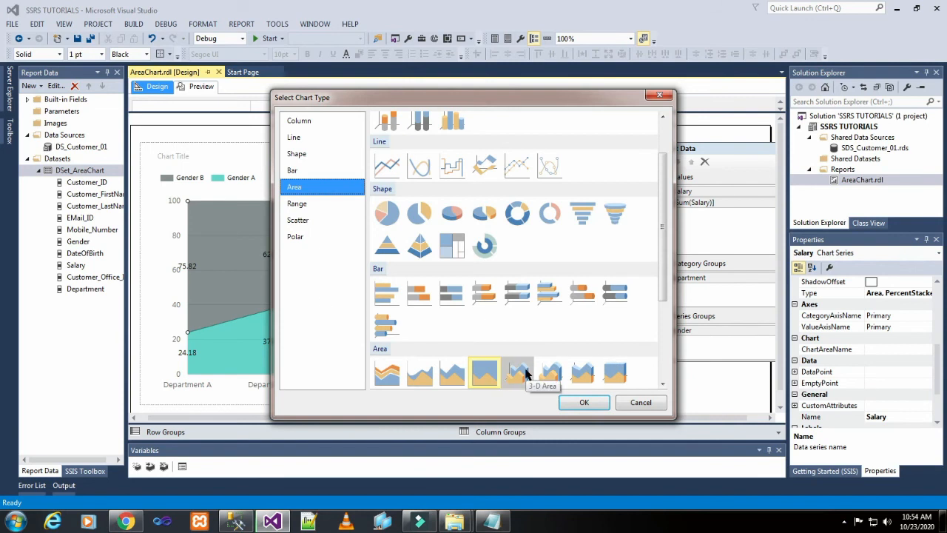
{"action": "left_click", "coordinate": [523, 374]}
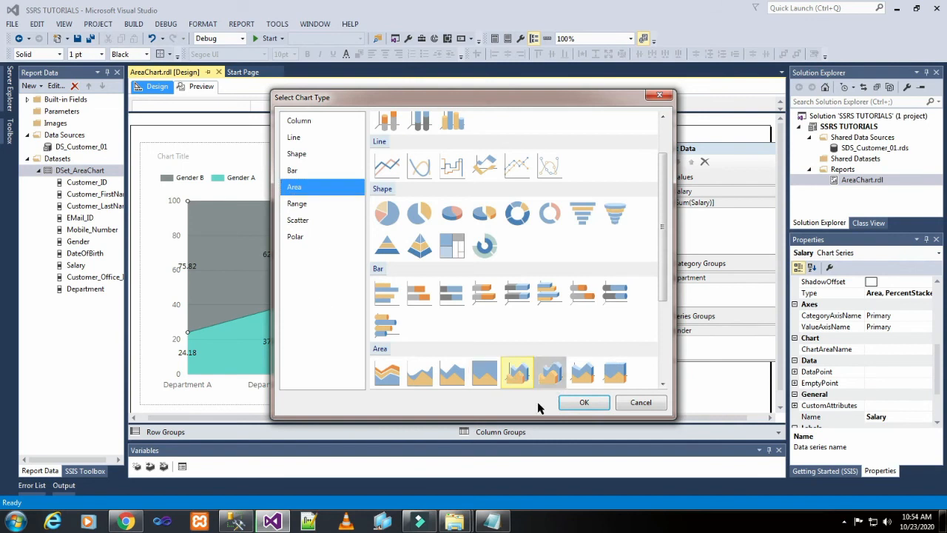
{"action": "left_click", "coordinate": [586, 403]}
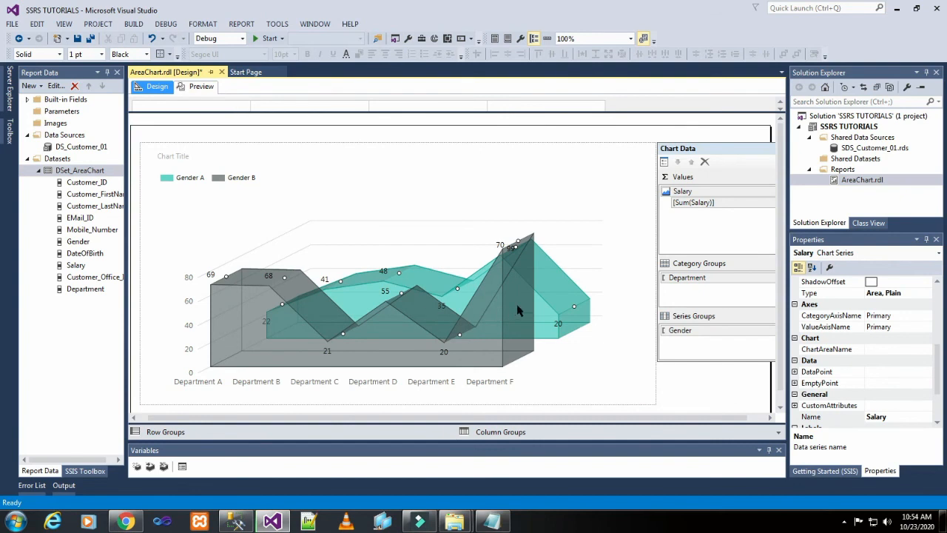
{"action": "left_click", "coordinate": [197, 87]}
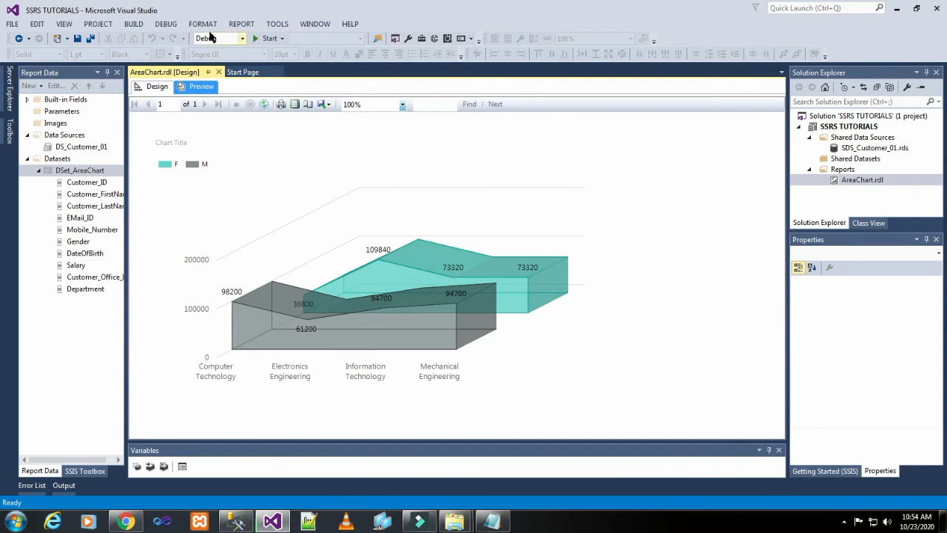
{"action": "left_click", "coordinate": [152, 87]}
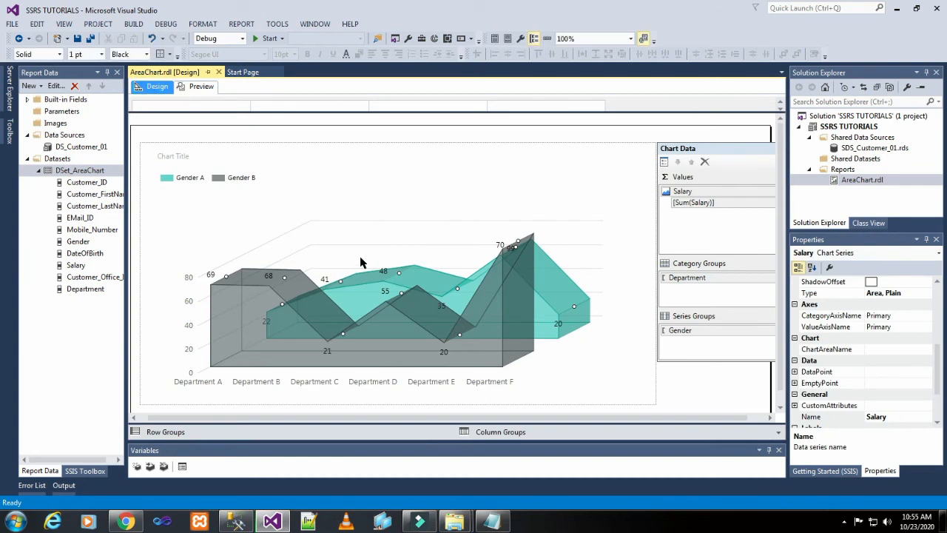
Change the Salary series' chart type to 3-D Smooth Area, preview the report and return to the design.
{"action": "right_click", "coordinate": [381, 316]}
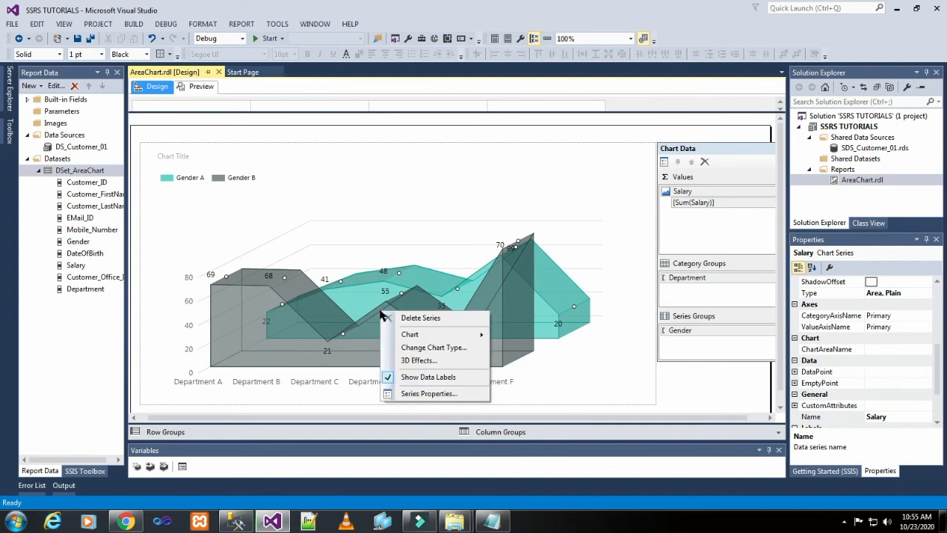
{"action": "left_click", "coordinate": [406, 349]}
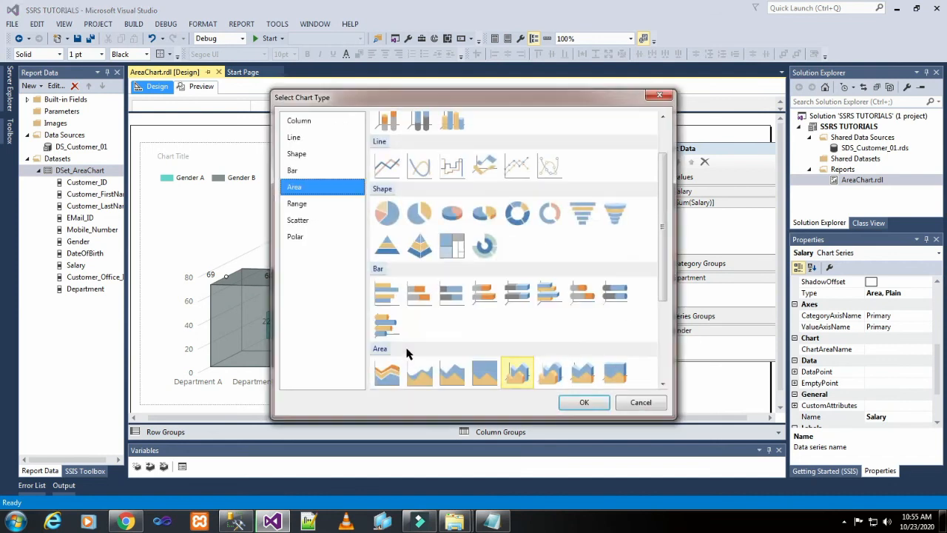
{"action": "left_click", "coordinate": [551, 377]}
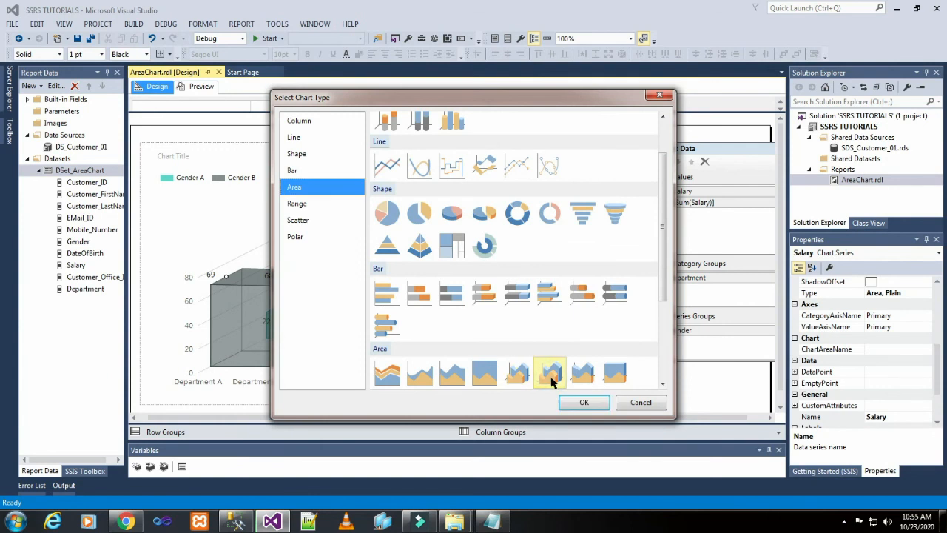
{"action": "left_click", "coordinate": [583, 403]}
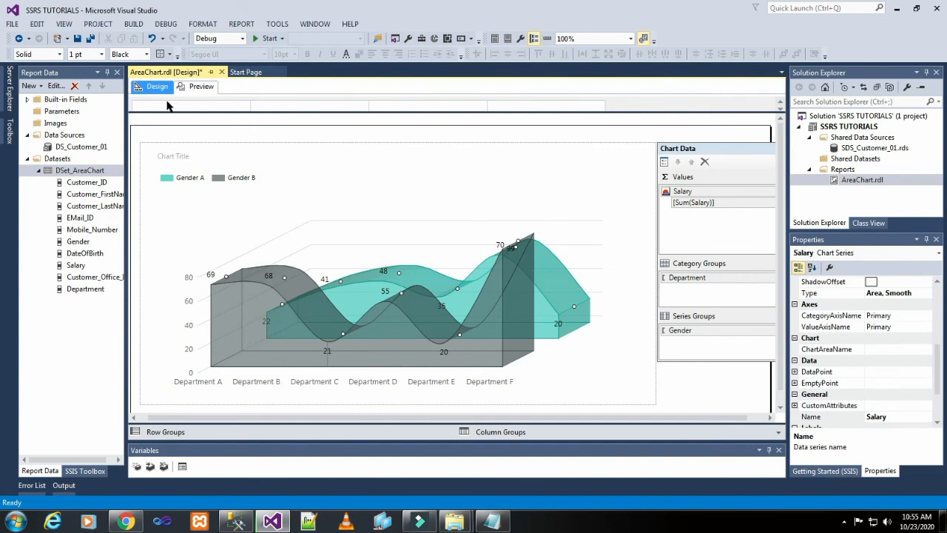
{"action": "left_click", "coordinate": [198, 87]}
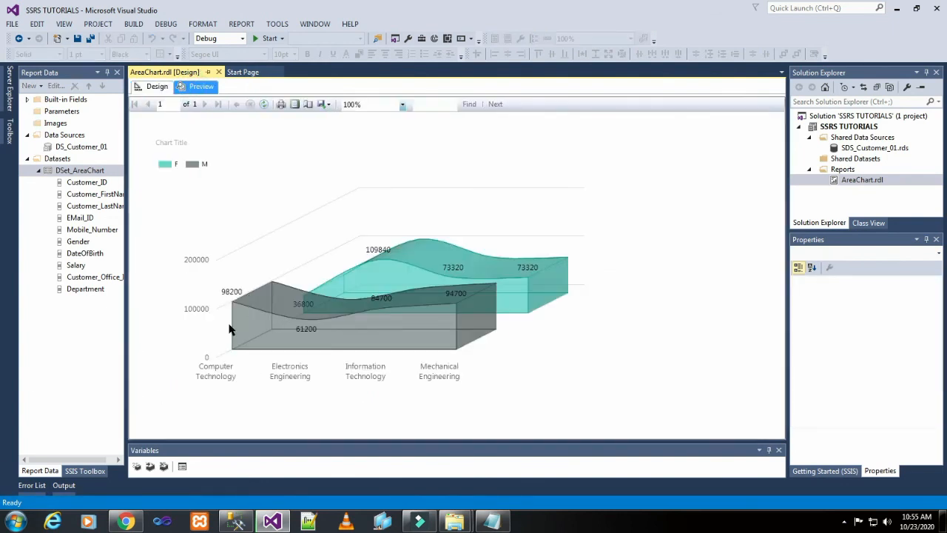
{"action": "left_click", "coordinate": [155, 87]}
Change the Salary series' chart type to 3-D Stacked Area, preview the report and return to the design.
{"action": "right_click", "coordinate": [311, 296]}
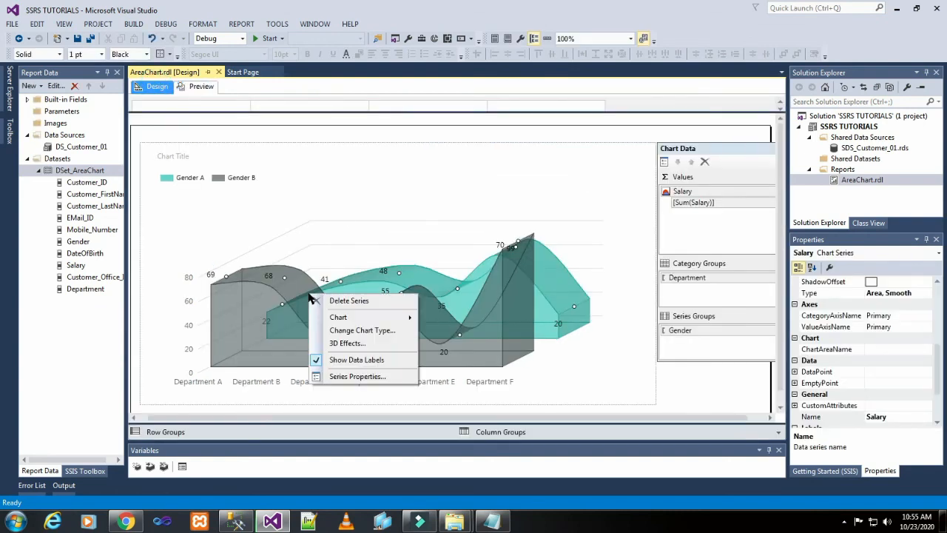
{"action": "left_click", "coordinate": [342, 332]}
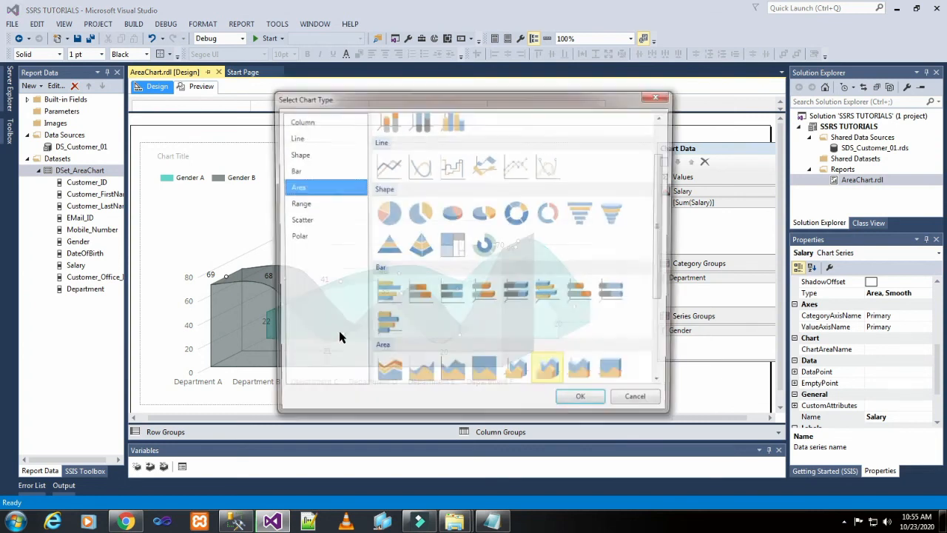
{"action": "left_click", "coordinate": [582, 373]}
{"action": "left_click", "coordinate": [584, 402]}
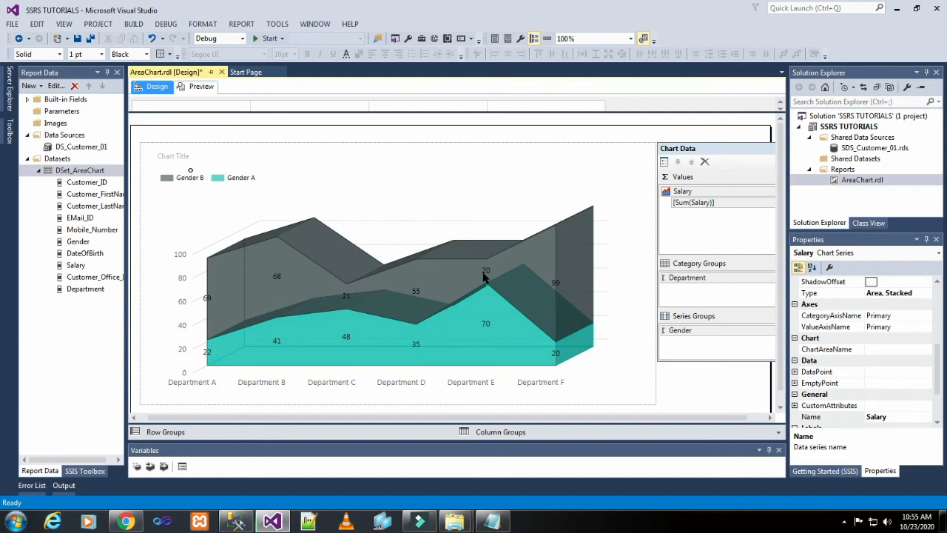
{"action": "left_click", "coordinate": [185, 89]}
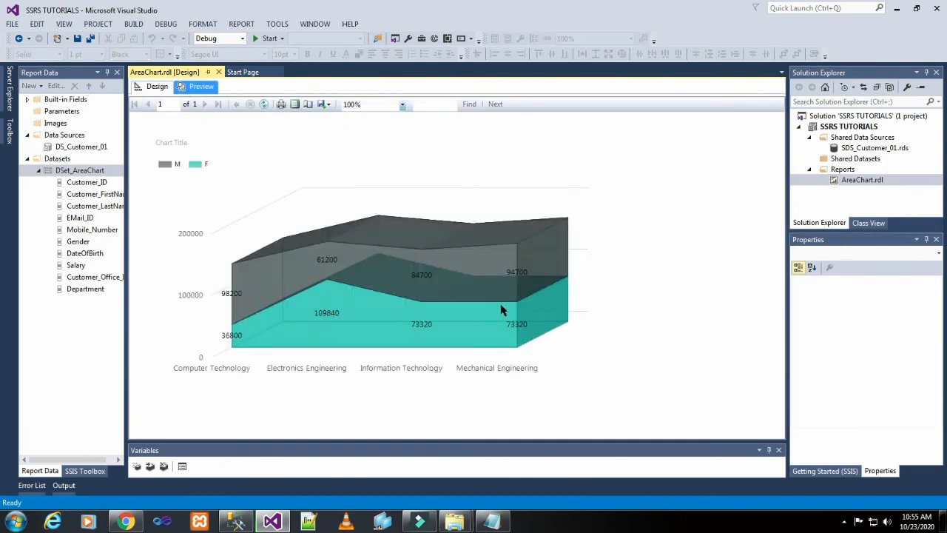
{"action": "left_click", "coordinate": [156, 86]}
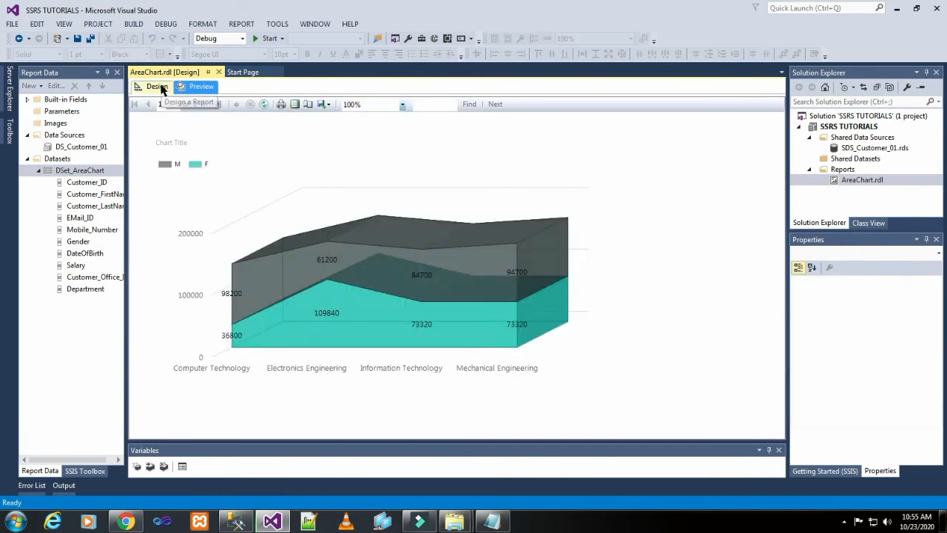
Change the Salary series' chart type to 3-D 100% Stacked Area, preview the report and return to the design.
{"action": "right_click", "coordinate": [284, 287]}
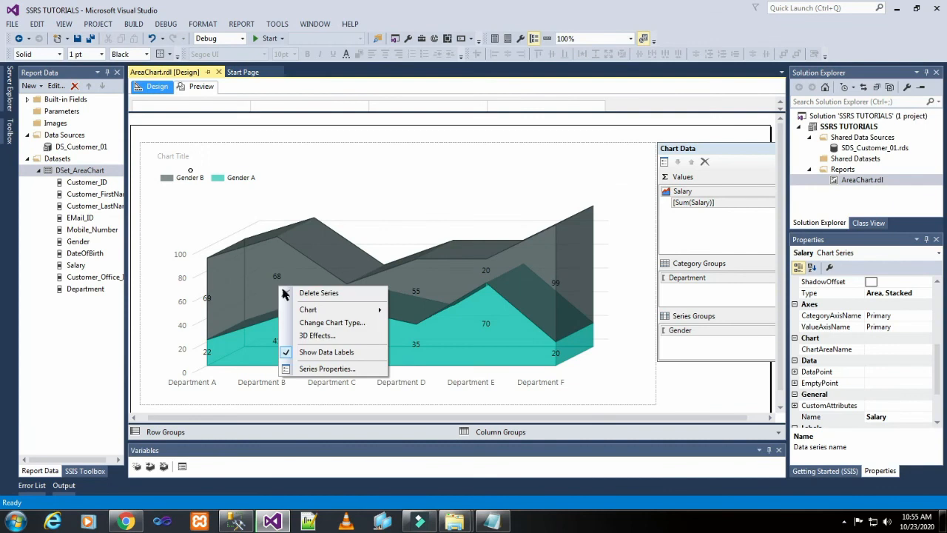
{"action": "left_click", "coordinate": [301, 323]}
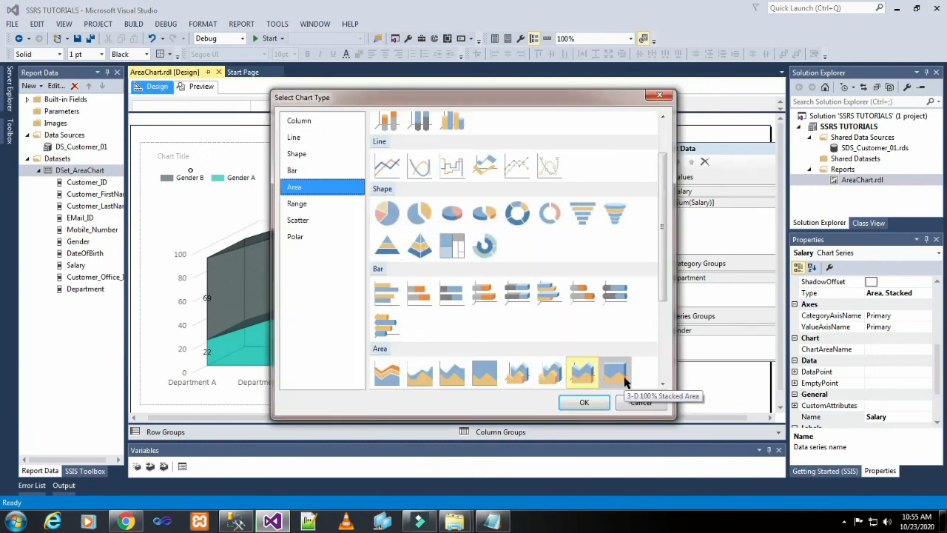
{"action": "left_click", "coordinate": [623, 380]}
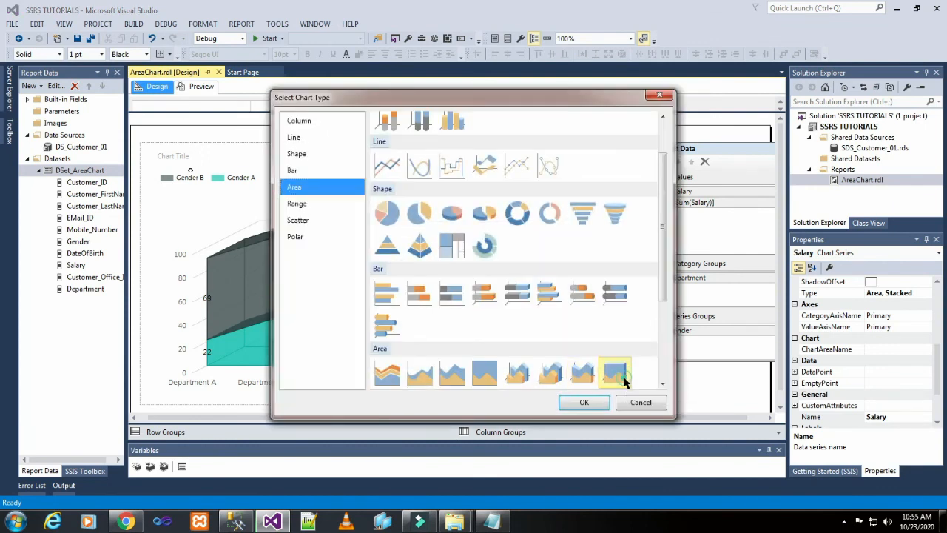
{"action": "left_click", "coordinate": [596, 403]}
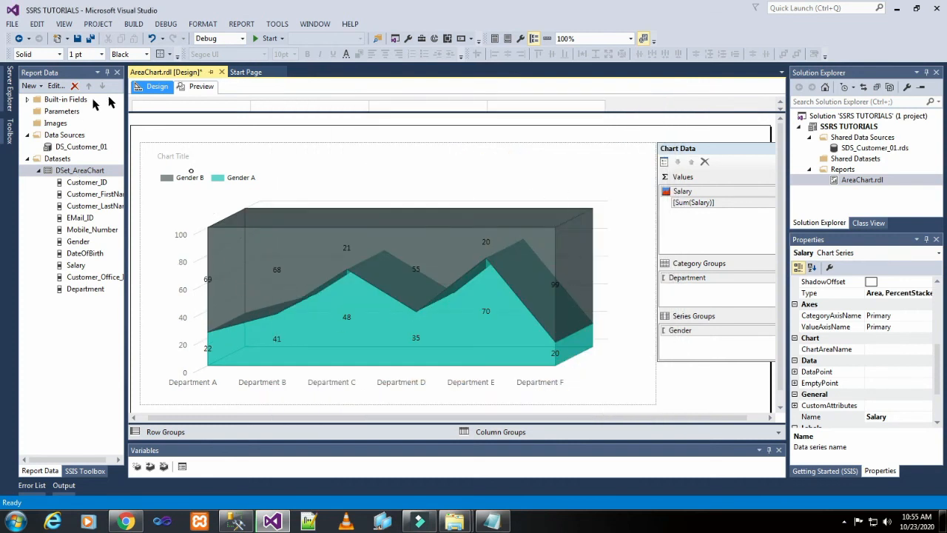
{"action": "left_click", "coordinate": [197, 86]}
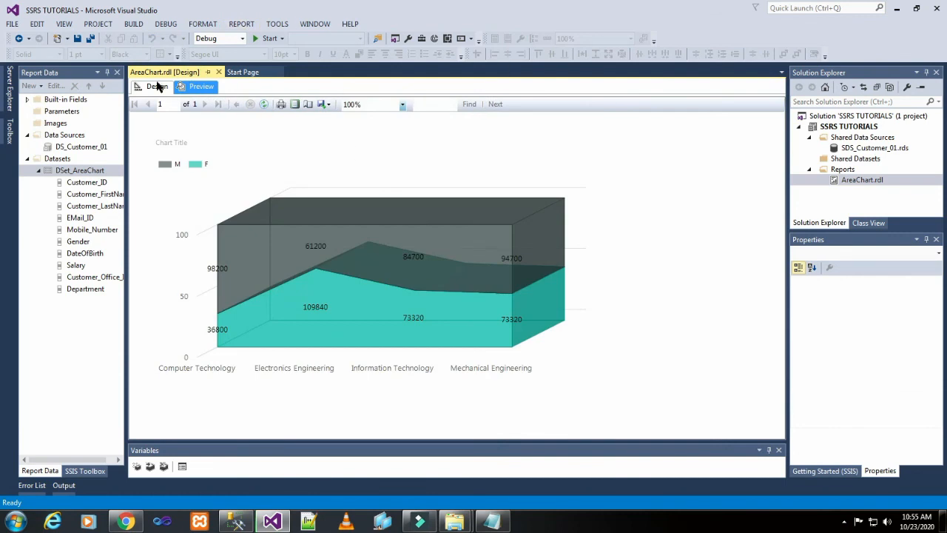
{"action": "left_click", "coordinate": [156, 86]}
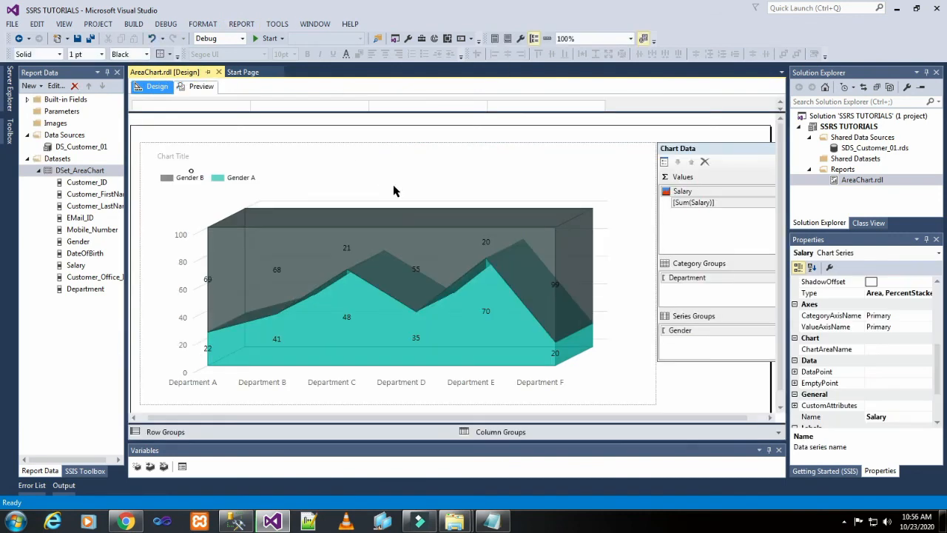